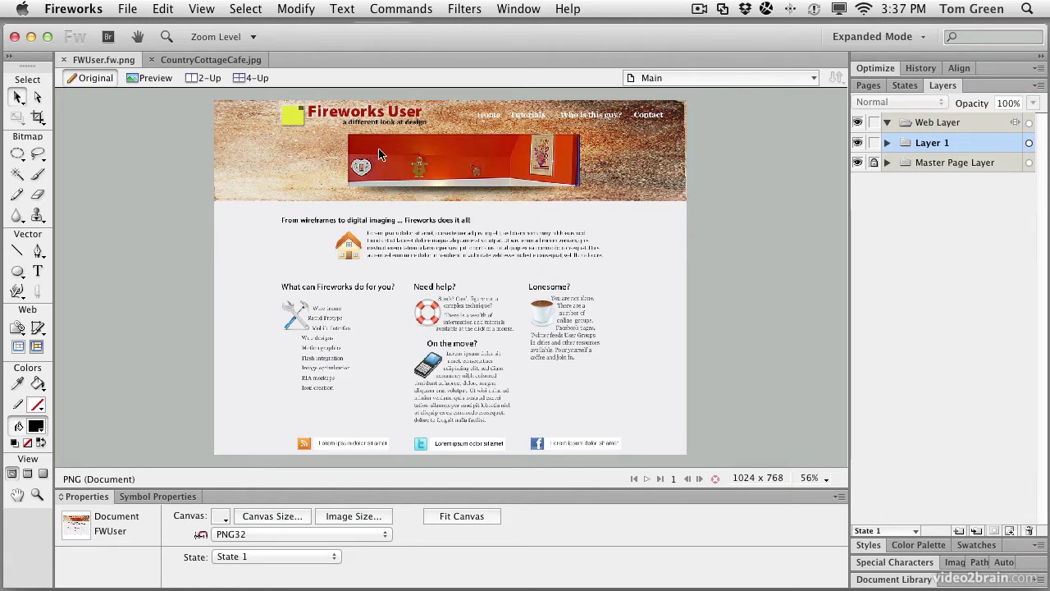
# Step: Draw a crop box across the top of the cafe photo
pyautogui.click(201, 62)
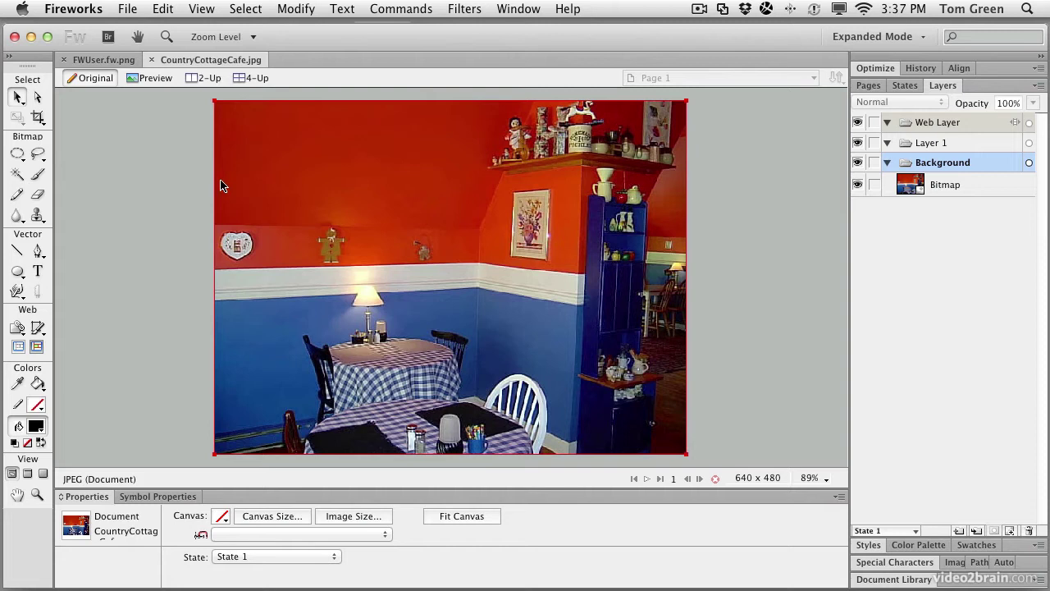
pyautogui.click(38, 117)
pyautogui.moveTo(221, 173); pyautogui.dragTo(501, 206)
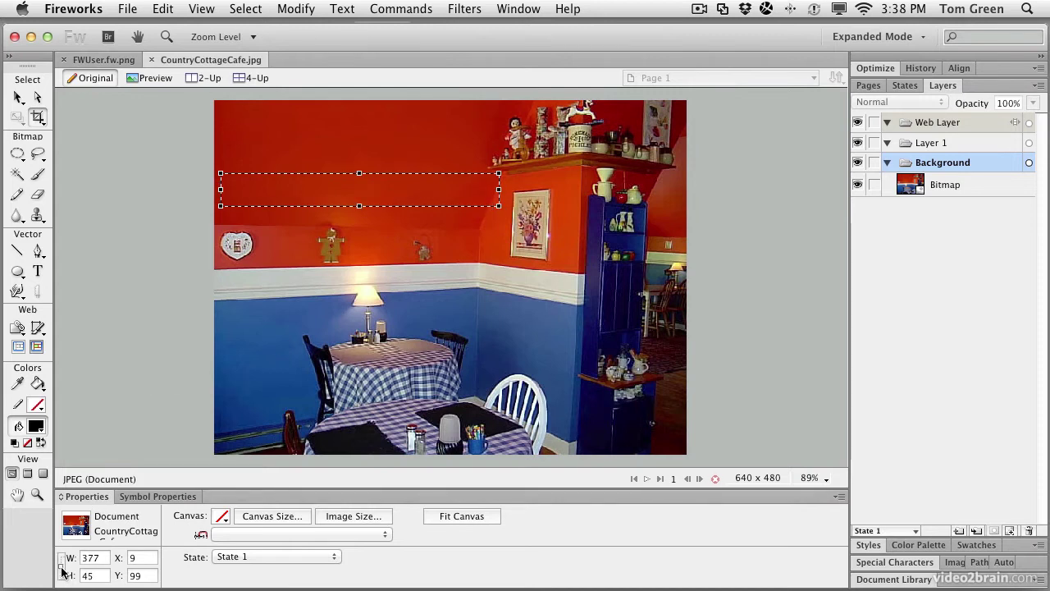
# Step: Size the crop box to 504 × 114 at X 0 and move it down over the wall ornaments
pyautogui.doubleClick(102, 557)
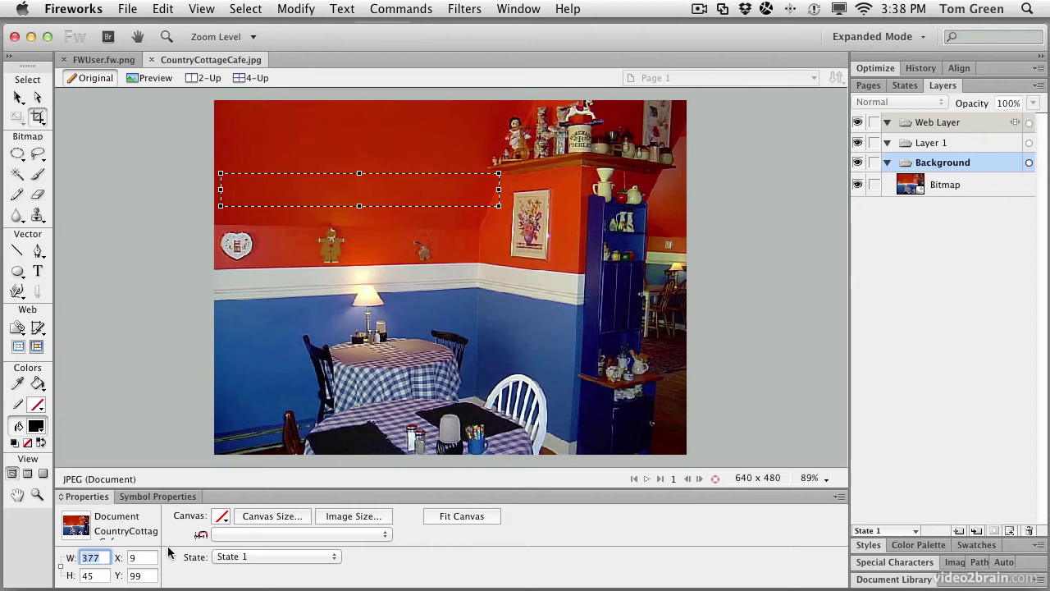
pyautogui.write('504')
pyautogui.press('Tab')
pyautogui.write('114')
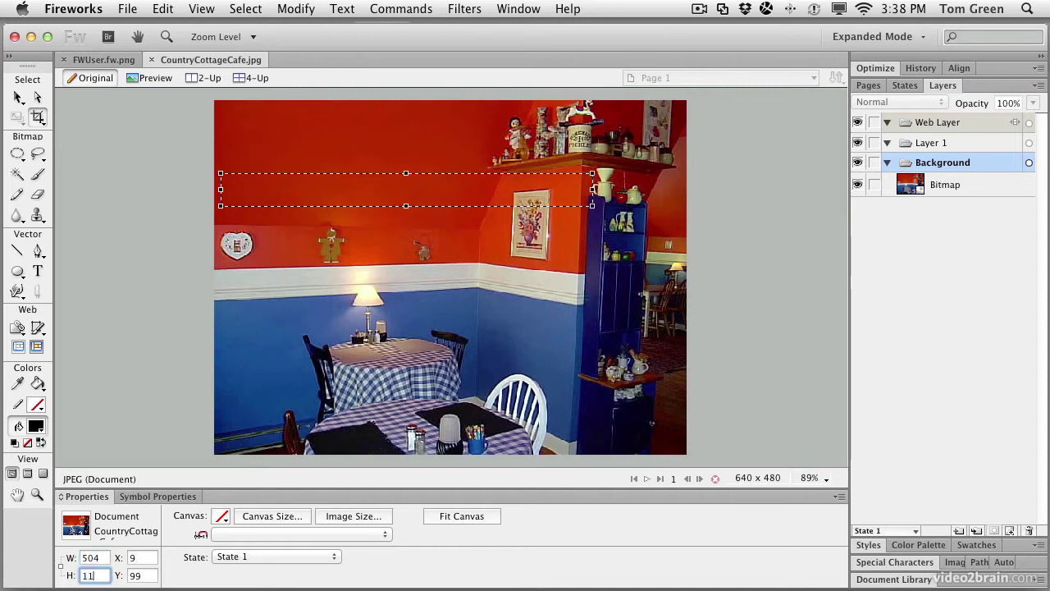
pyautogui.click(140, 558)
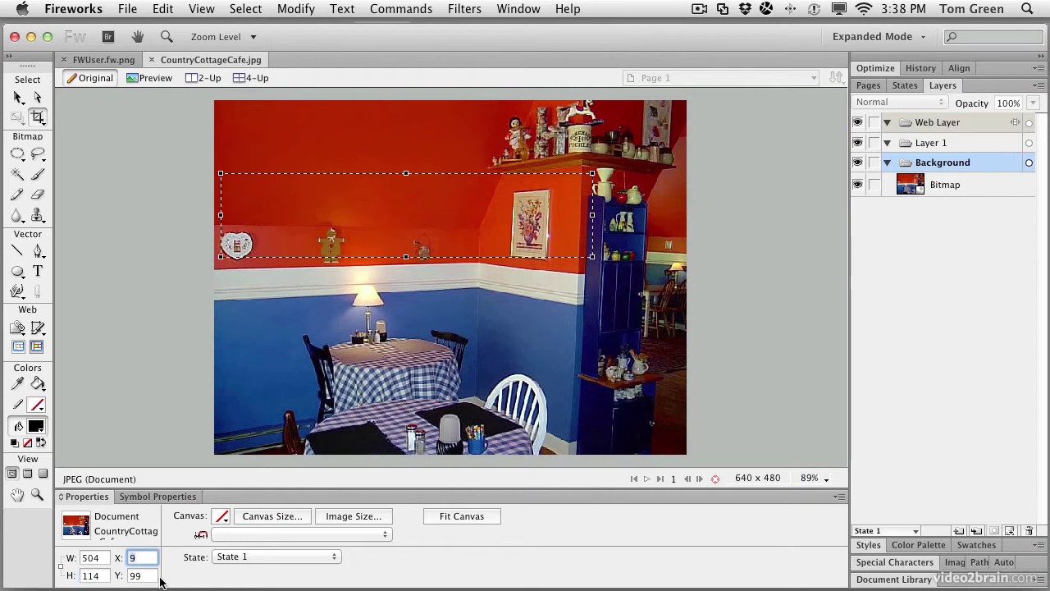
pyautogui.write('0')
pyautogui.press('Return')
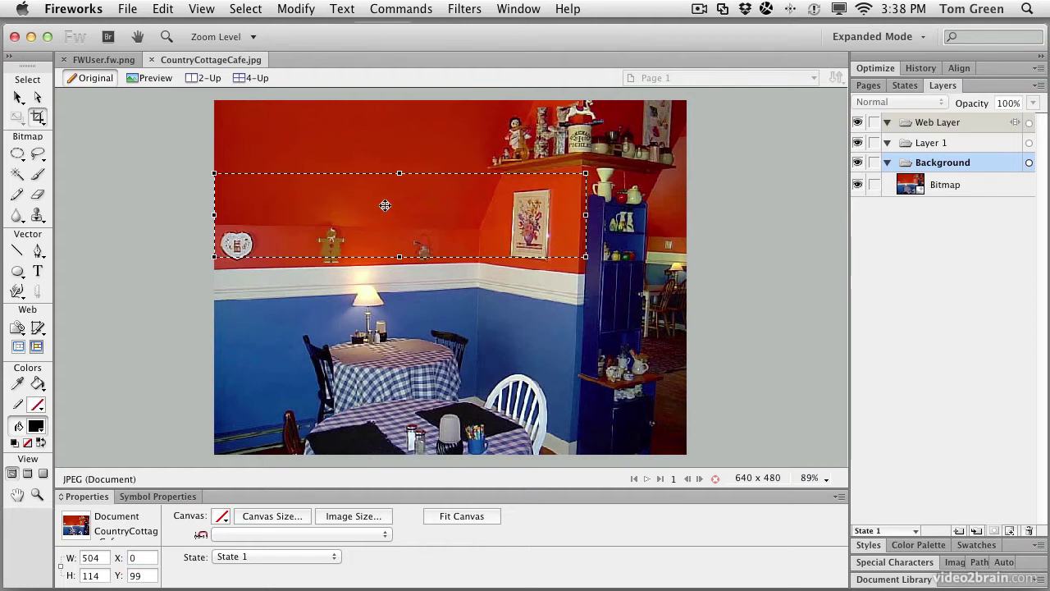
pyautogui.moveTo(385, 205); pyautogui.dragTo(384, 219)
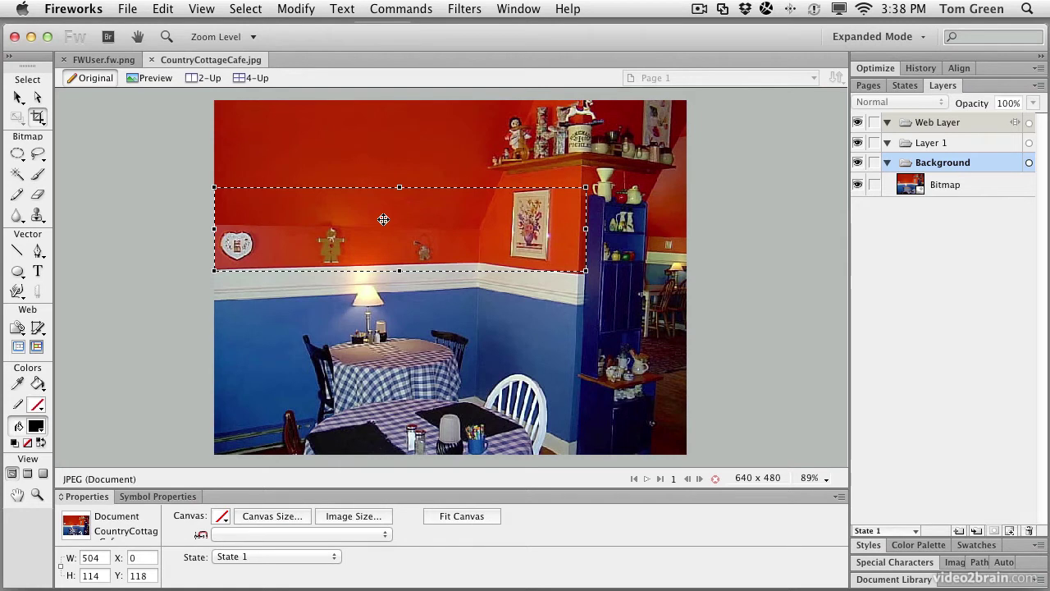
# Step: Apply the 504 × 114 crop, copy the cropped wall bitmap, then deselect it
pyautogui.doubleClick(383, 219)
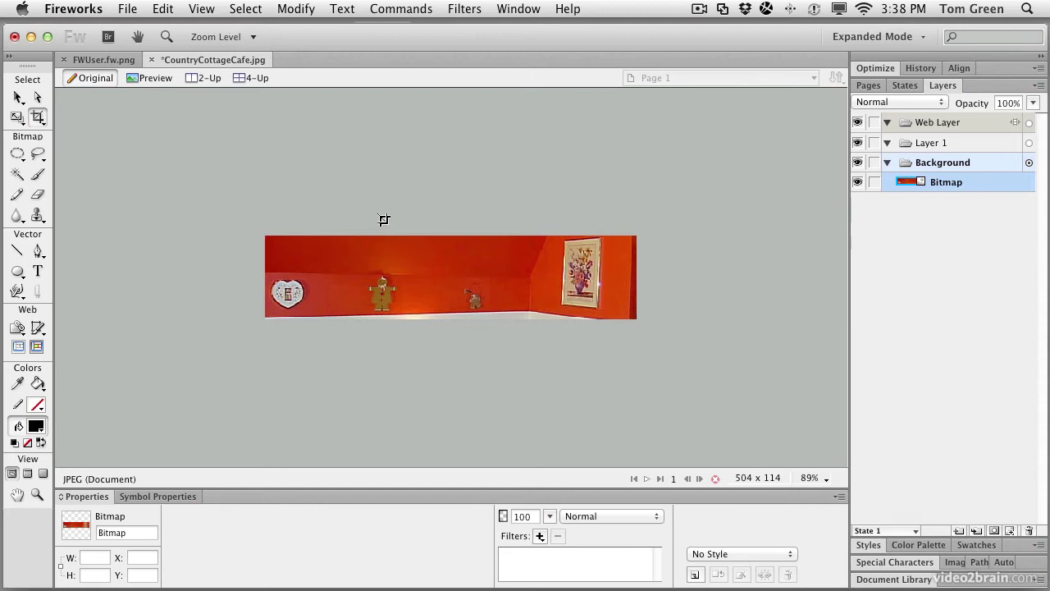
pyautogui.click(16, 97)
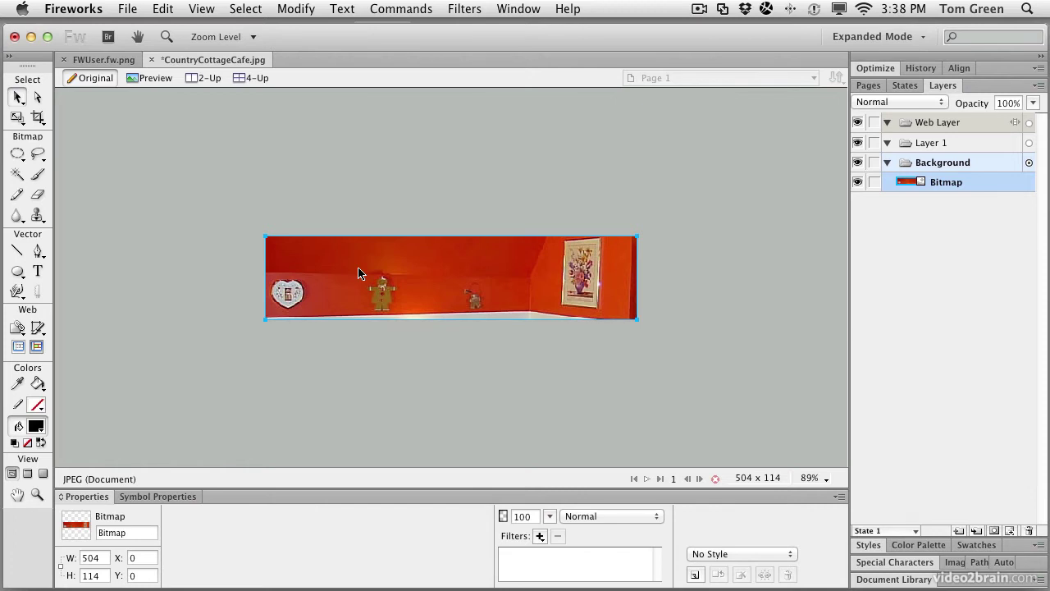
pyautogui.click(159, 9)
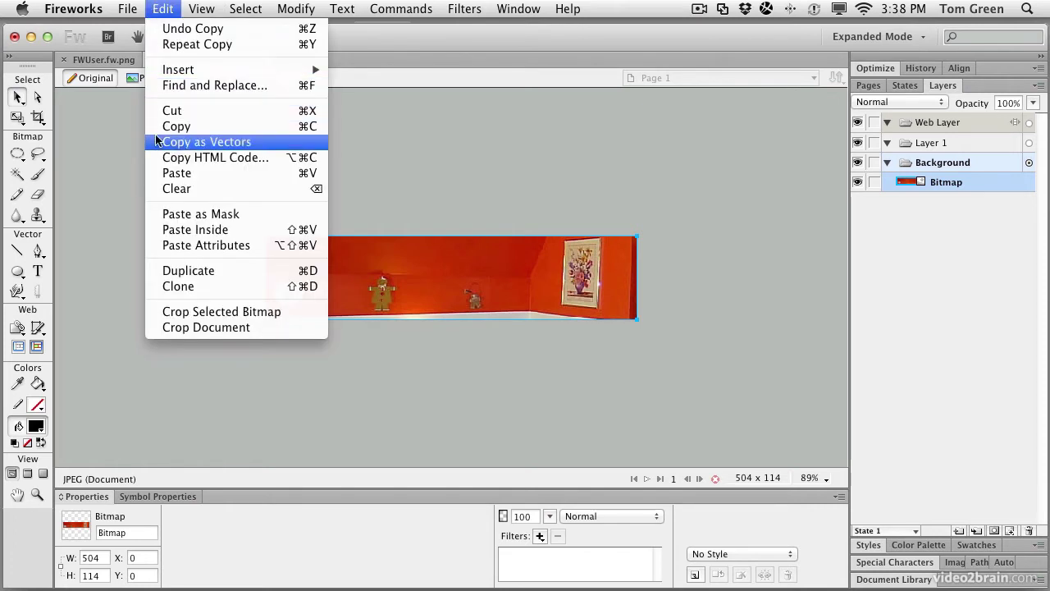
pyautogui.click(163, 8)
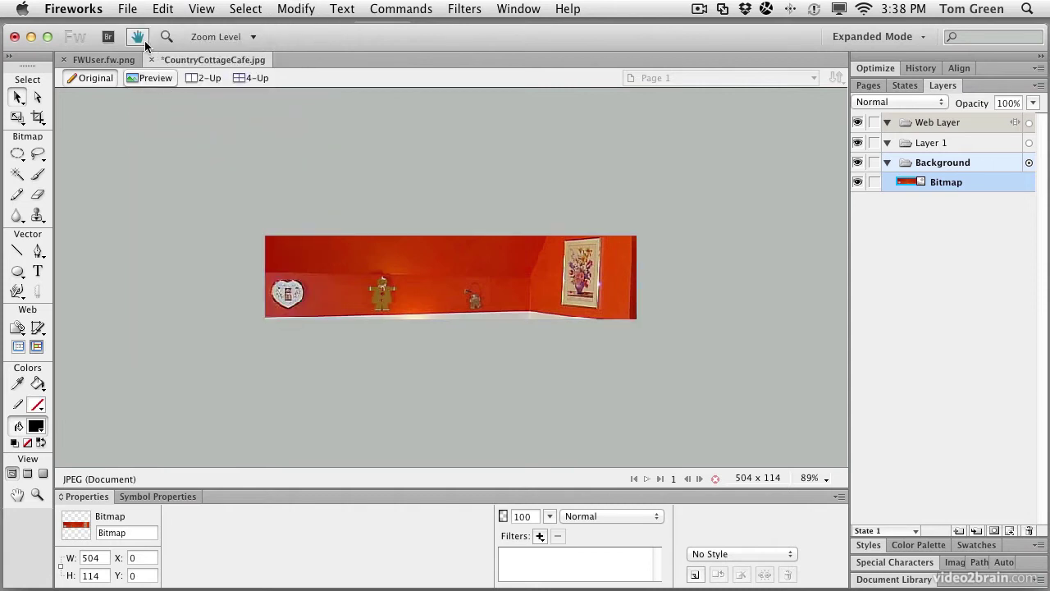
pyautogui.press('super+d')
# Step: Create a new 520 × 150 pixel document with a white canvas
pyautogui.click(129, 9)
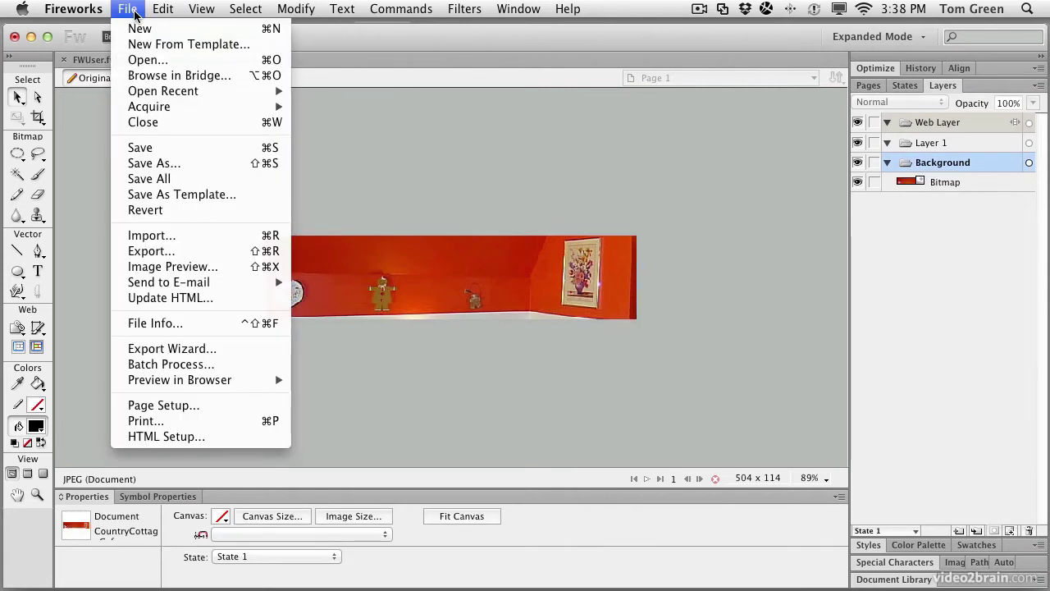
pyautogui.click(136, 30)
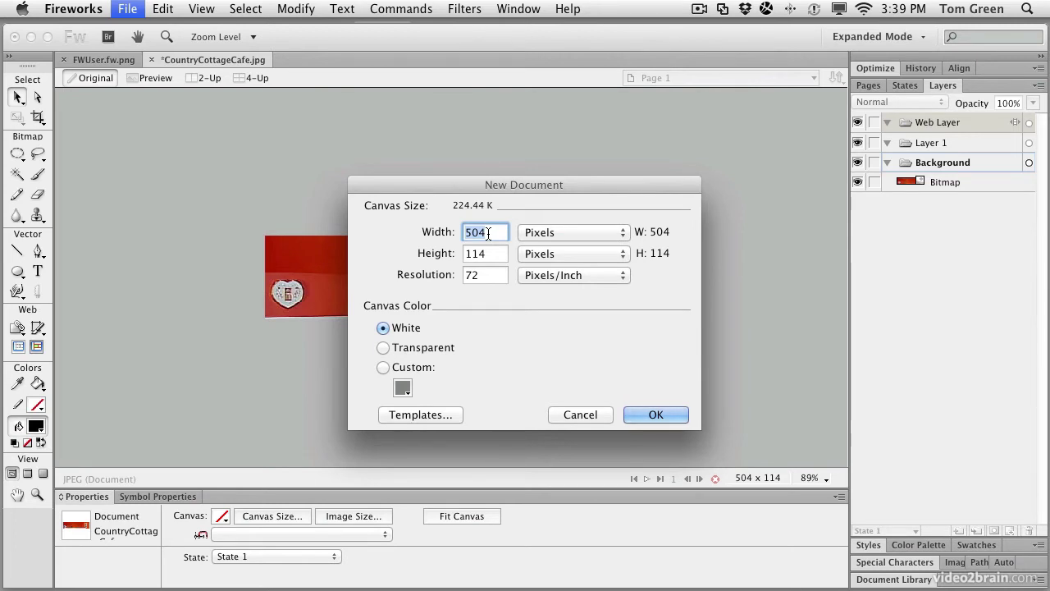
pyautogui.click(488, 233)
pyautogui.moveTo(477, 232); pyautogui.dragTo(472, 232)
pyautogui.write('20')
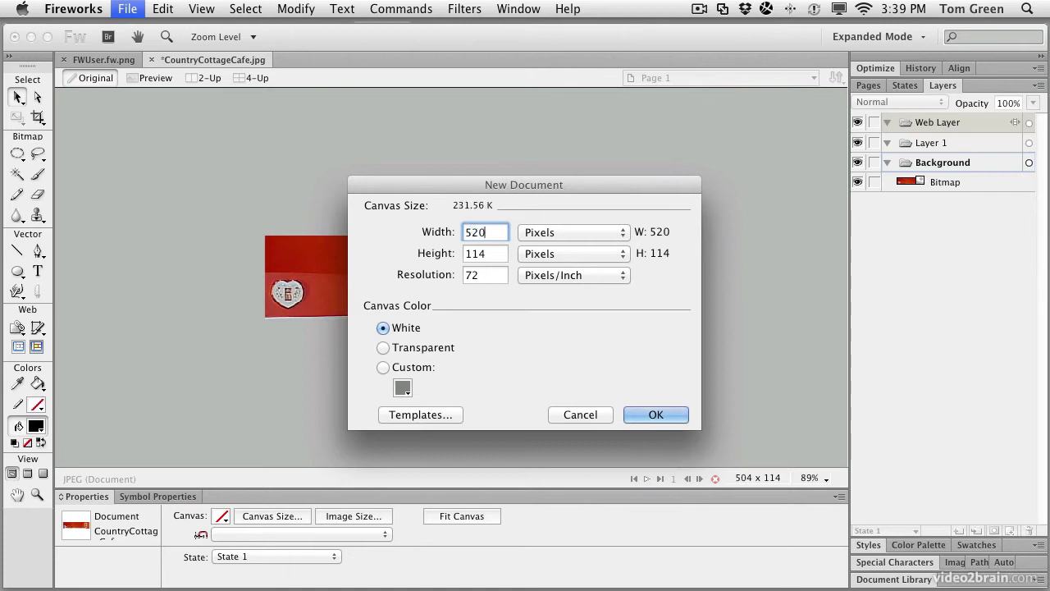
pyautogui.doubleClick(490, 254)
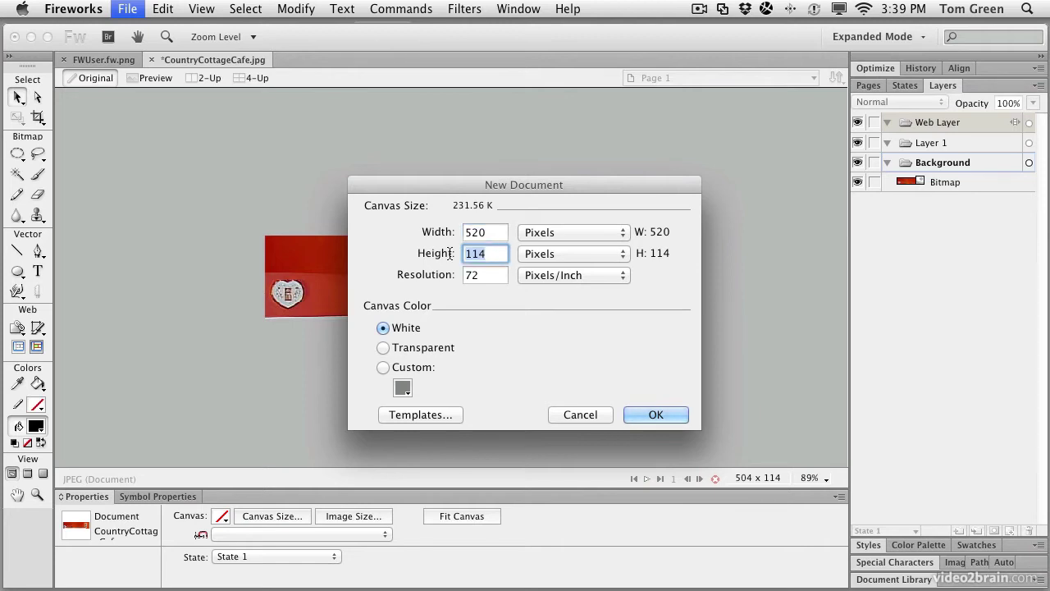
pyautogui.write('150')
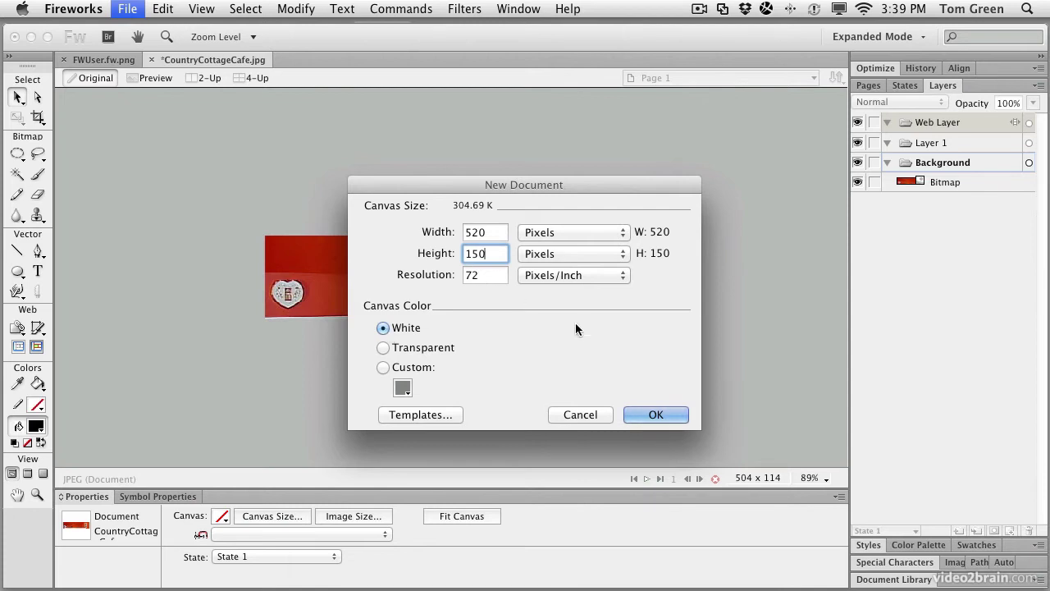
pyautogui.click(653, 415)
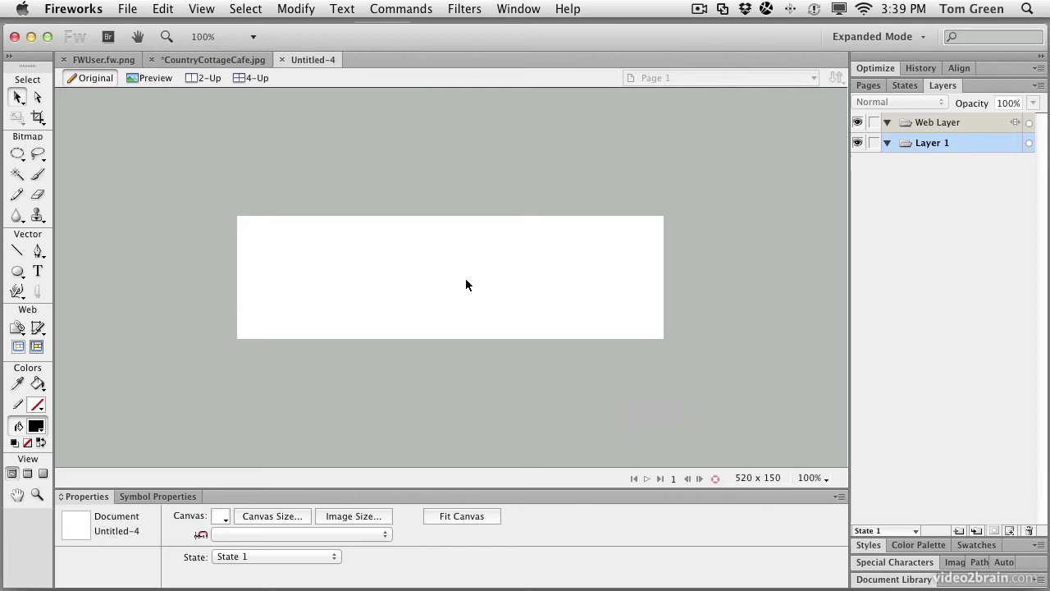
# Step: Paste the wall strip into Untitled-4 and position it at X 8, Y 11
pyautogui.press('super+v')
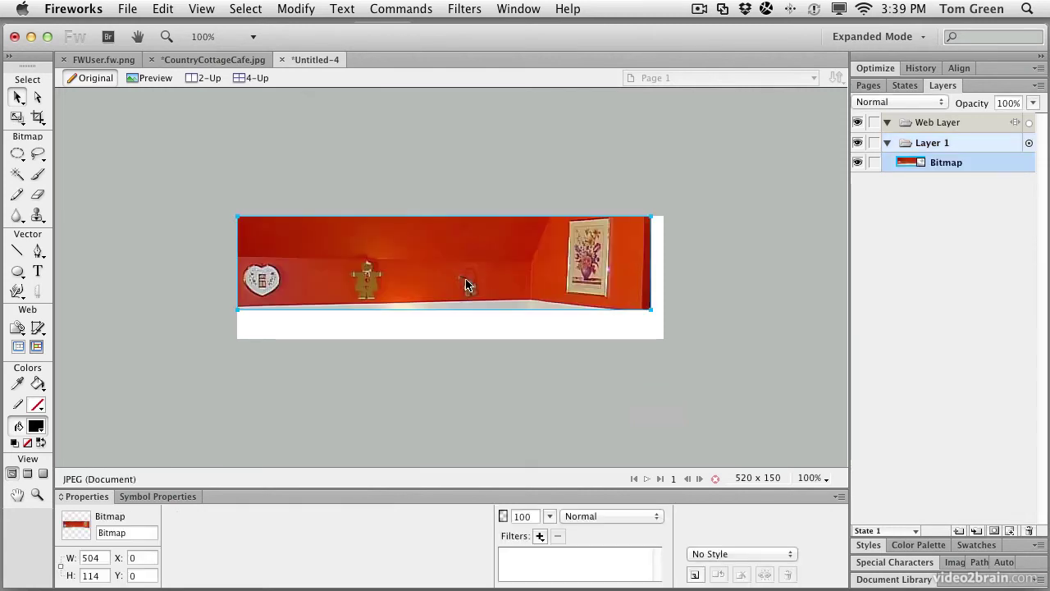
pyautogui.moveTo(412, 280); pyautogui.dragTo(417, 289)
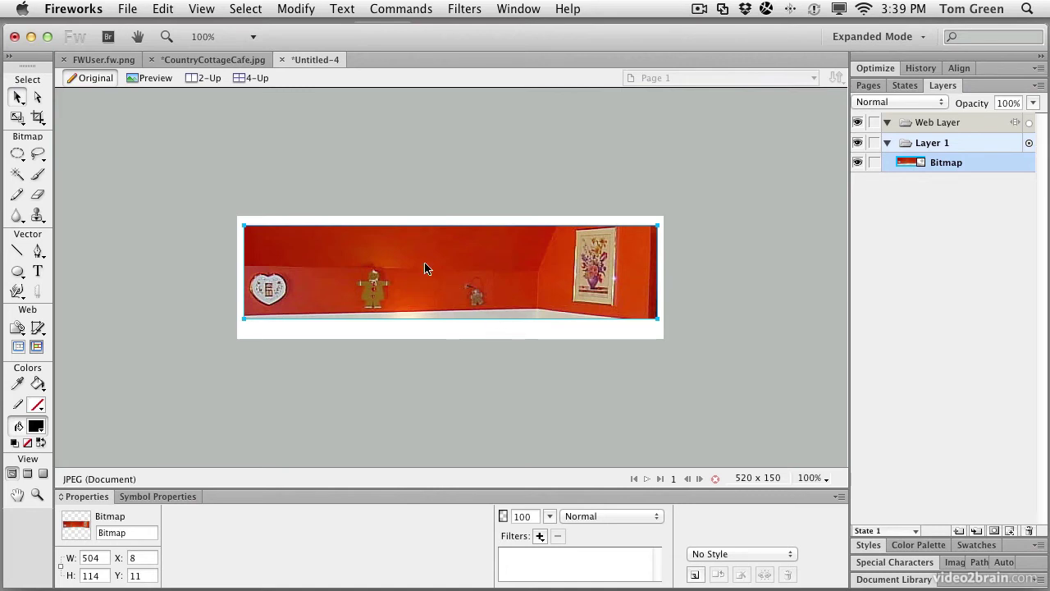
# Step: Add an Inner Bevel filter to the wall strip with a Ring edge and width 4
pyautogui.click(540, 536)
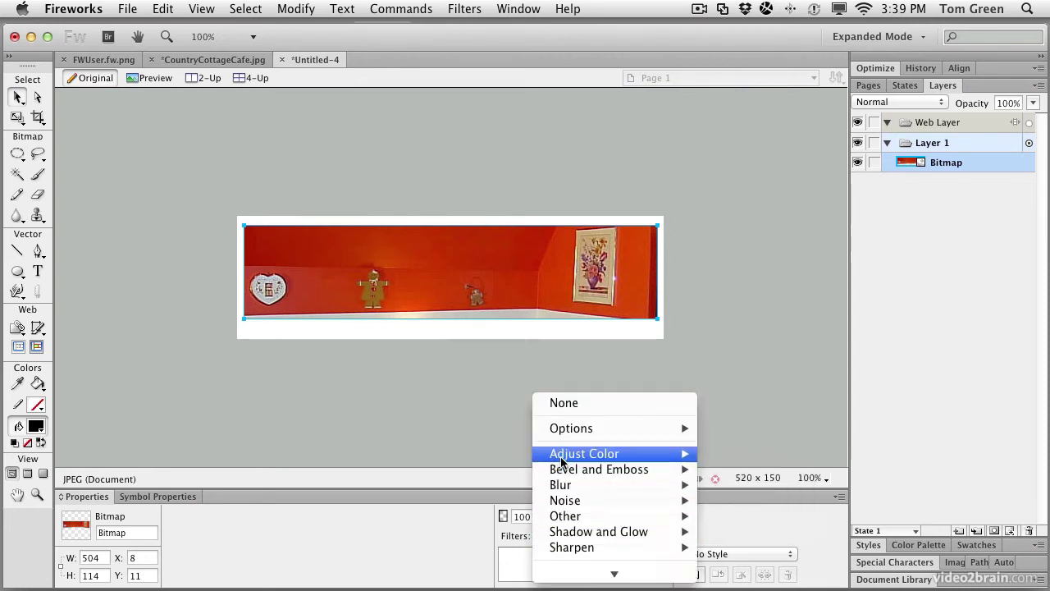
pyautogui.moveTo(665, 481)
pyautogui.click(726, 470)
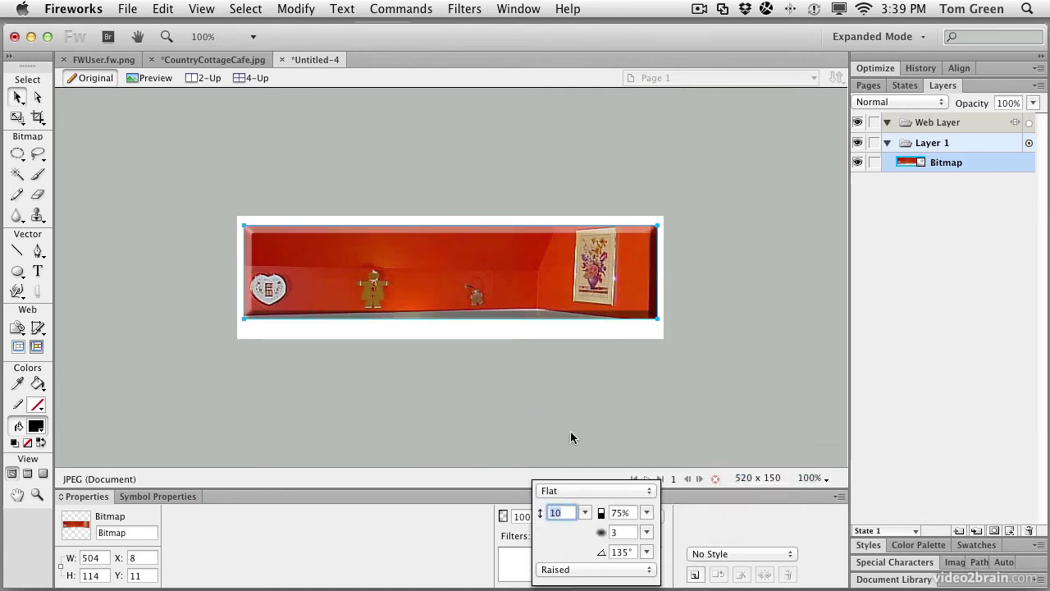
pyautogui.click(575, 489)
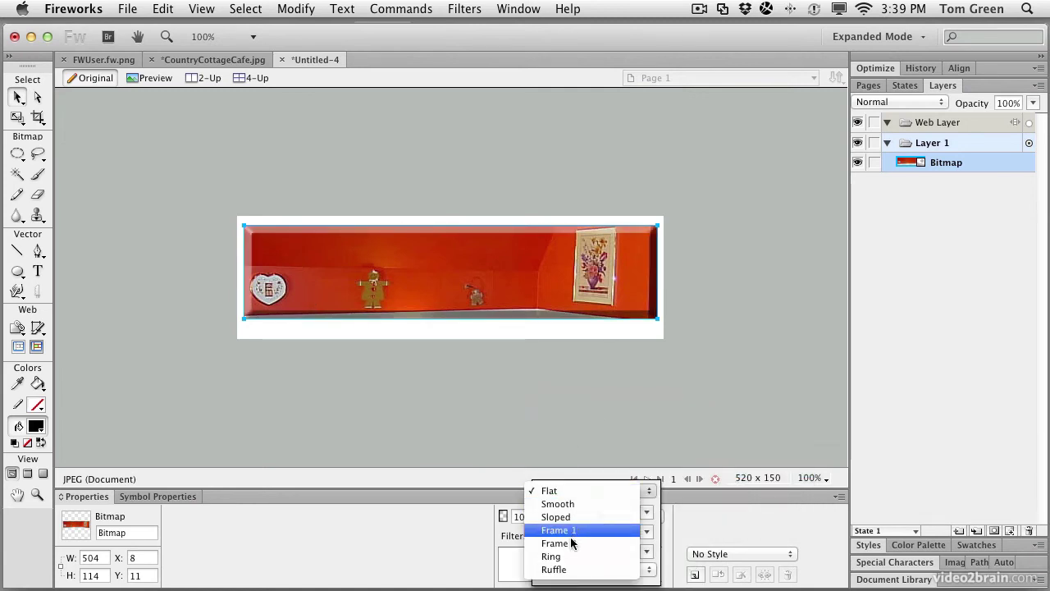
pyautogui.click(563, 557)
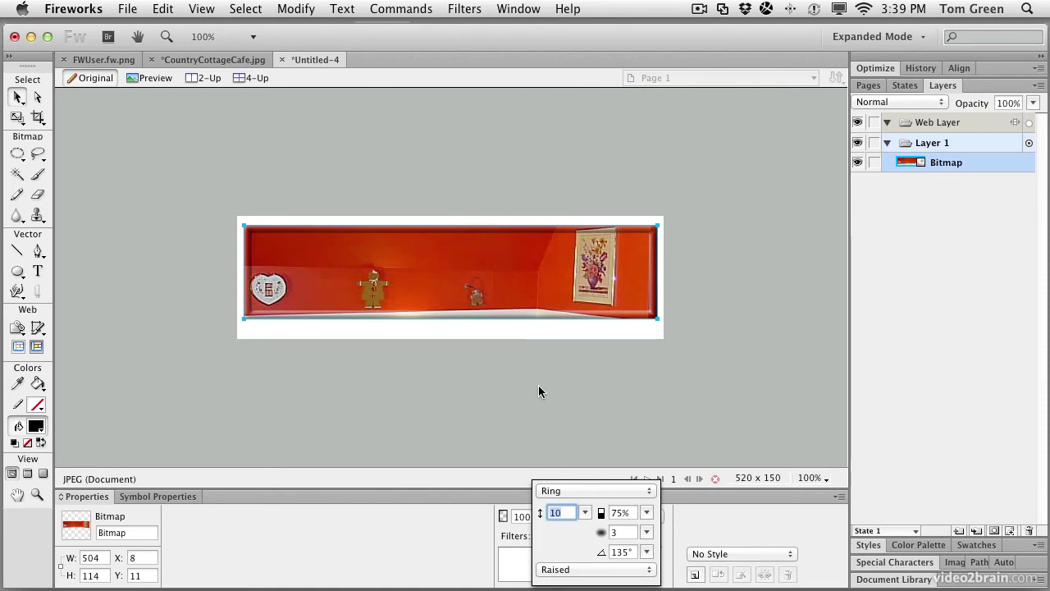
pyautogui.click(586, 513)
pyautogui.moveTo(585, 513); pyautogui.dragTo(586, 531)
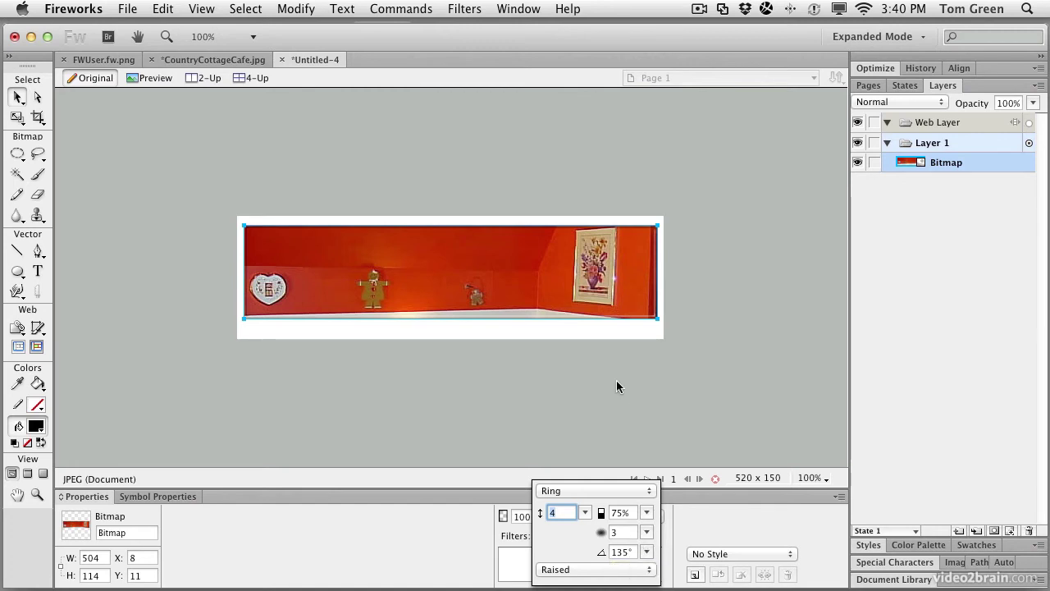
pyautogui.click(536, 328)
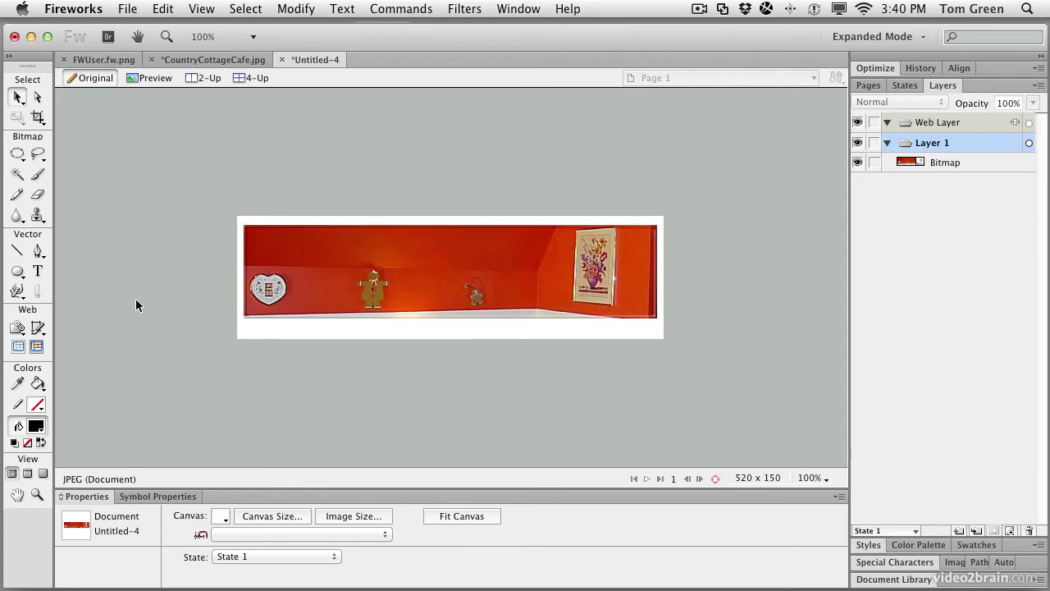
# Step: Draw a flat black ellipse along the photo's bottom edge and feather its edge to 40
pyautogui.click(19, 97)
pyautogui.click(18, 271)
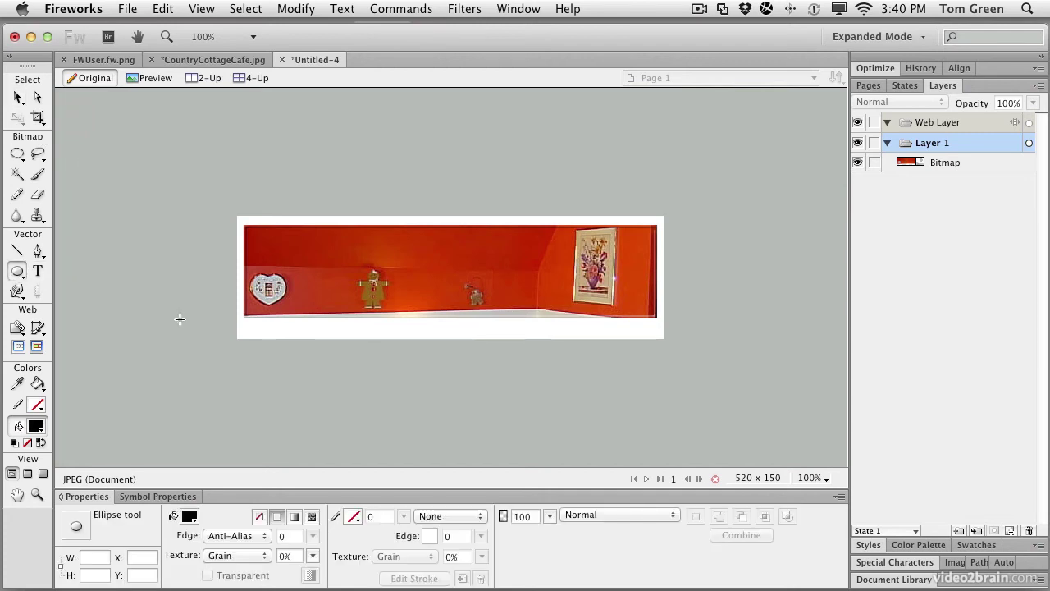
pyautogui.moveTo(247, 316); pyautogui.dragTo(657, 337)
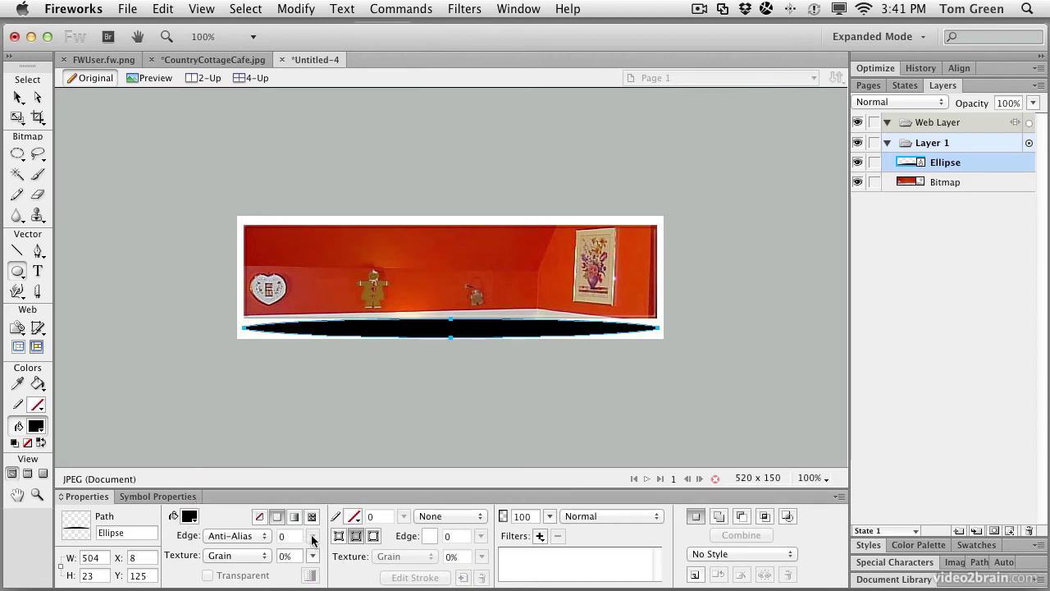
pyautogui.click(247, 536)
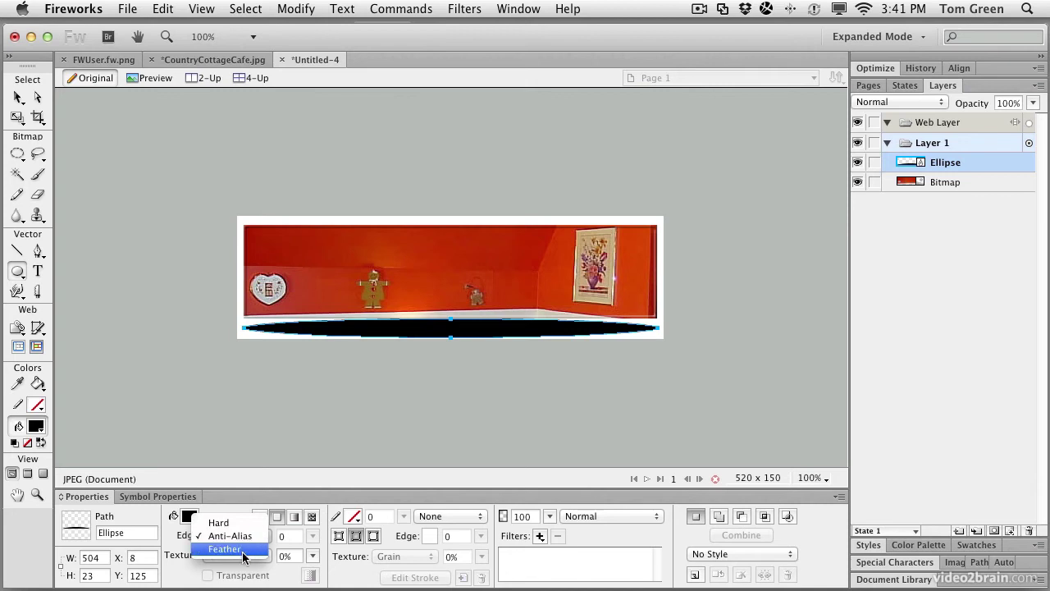
pyautogui.click(242, 550)
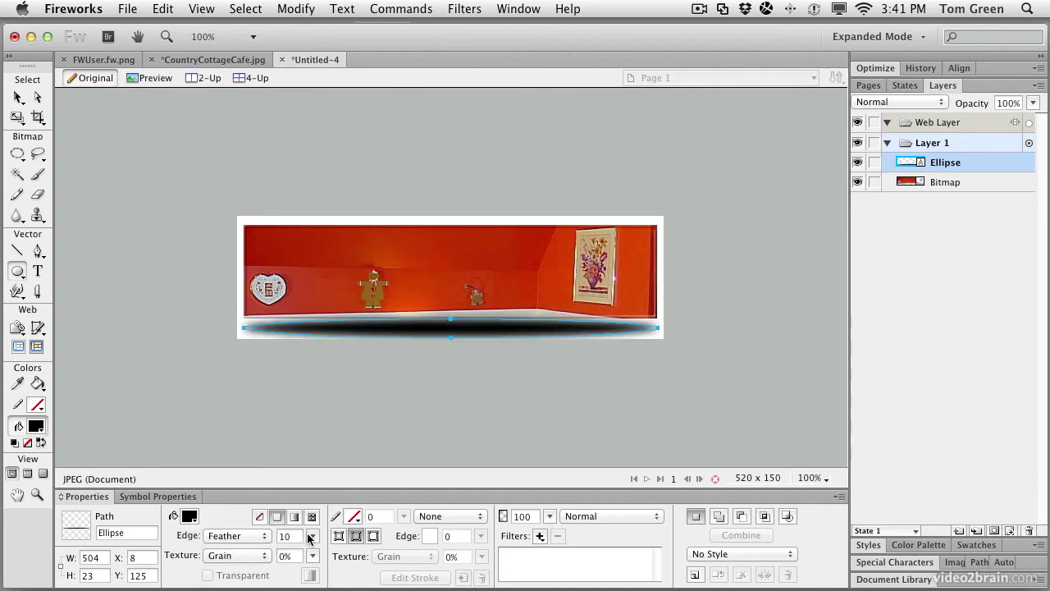
pyautogui.moveTo(314, 542); pyautogui.dragTo(313, 510)
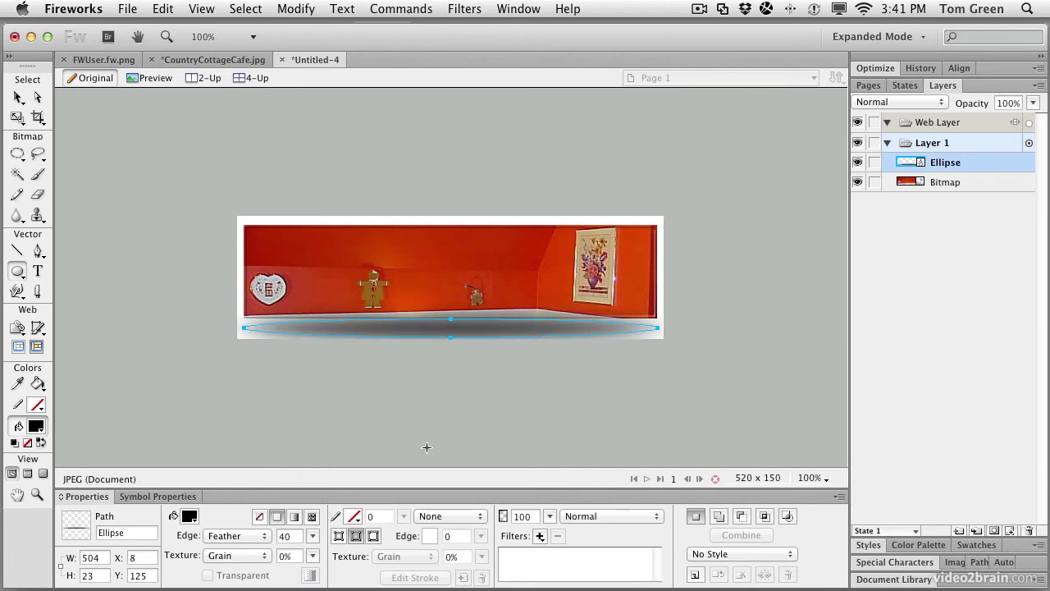
# Step: Move the ellipse up 8 px and place its layer below the photo
pyautogui.click(18, 97)
pyautogui.moveTo(470, 330); pyautogui.dragTo(470, 325)
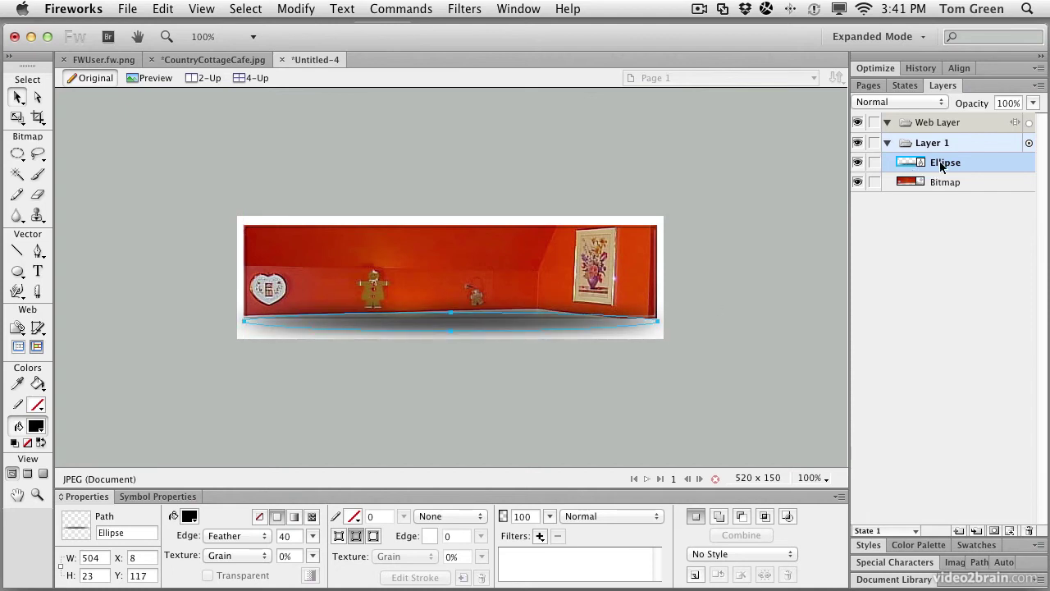
pyautogui.moveTo(942, 164); pyautogui.dragTo(937, 186)
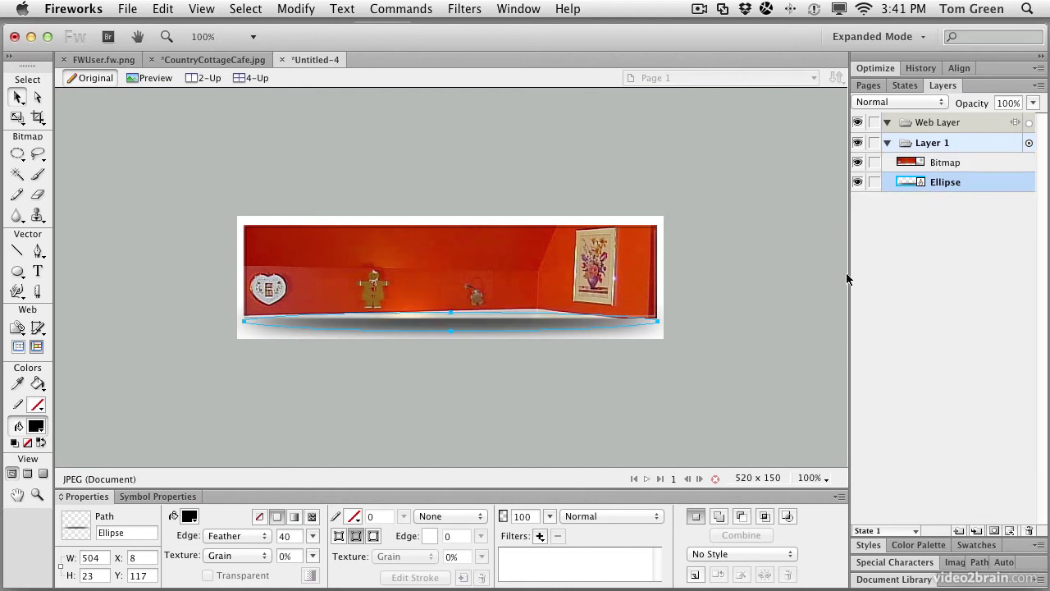
pyautogui.click(687, 351)
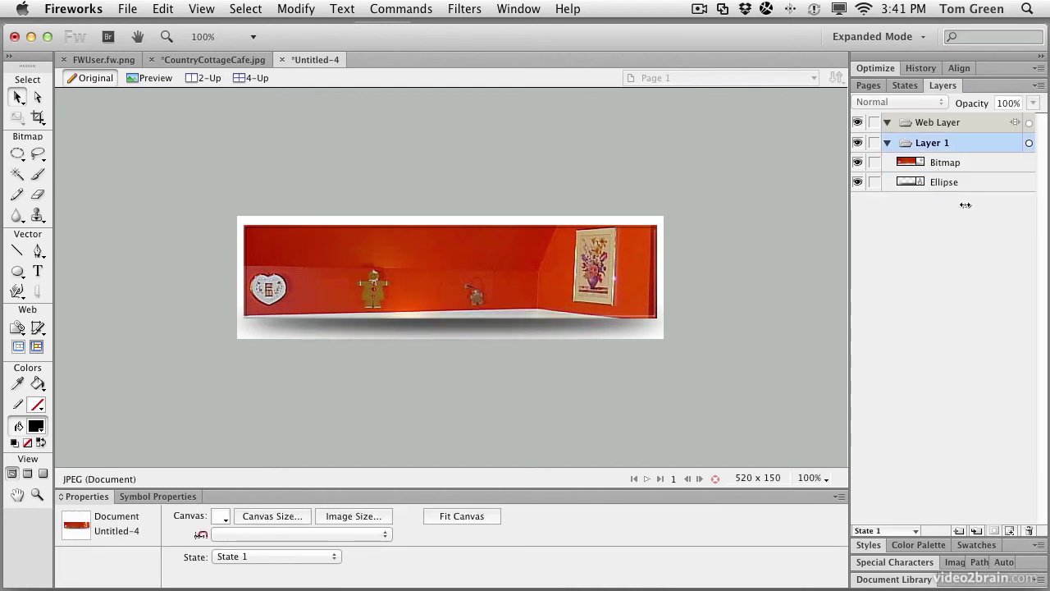
pyautogui.click(947, 183)
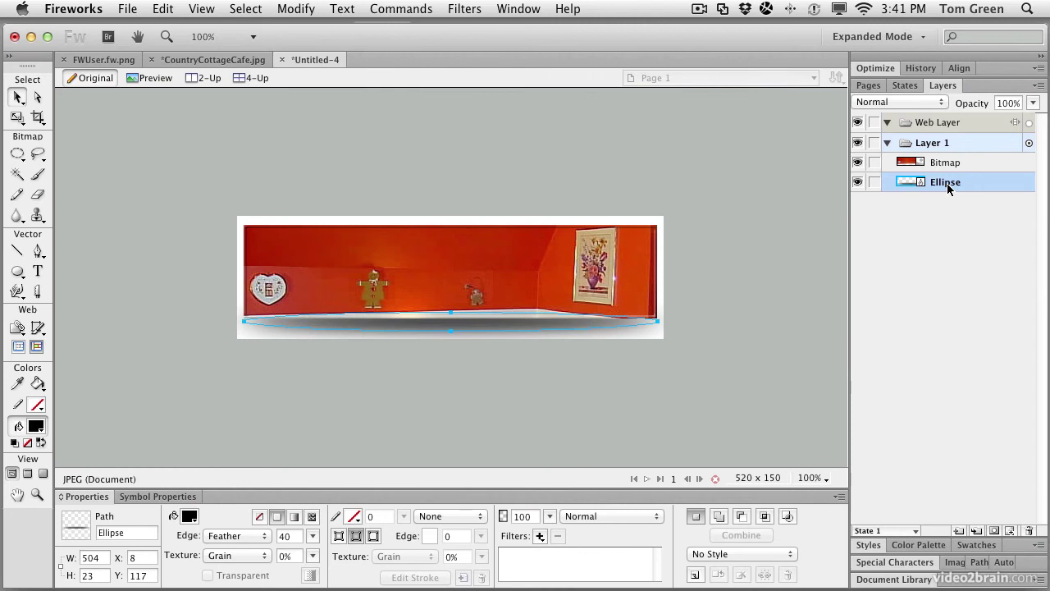
# Step: Delete the vector ellipse and draw a feathered oval marquee under the photo
pyautogui.press('Delete')
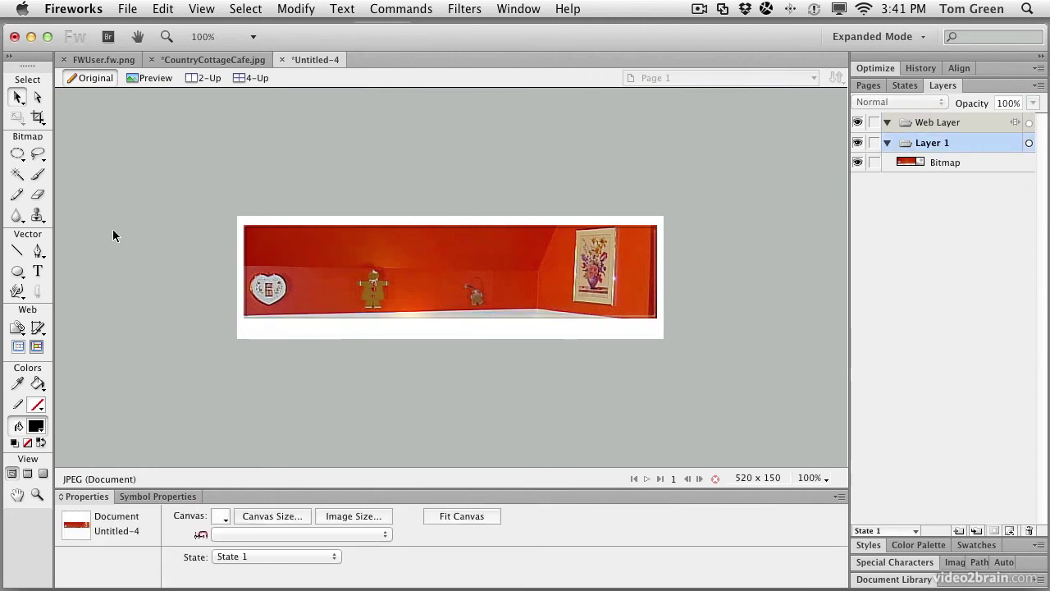
pyautogui.click(18, 154)
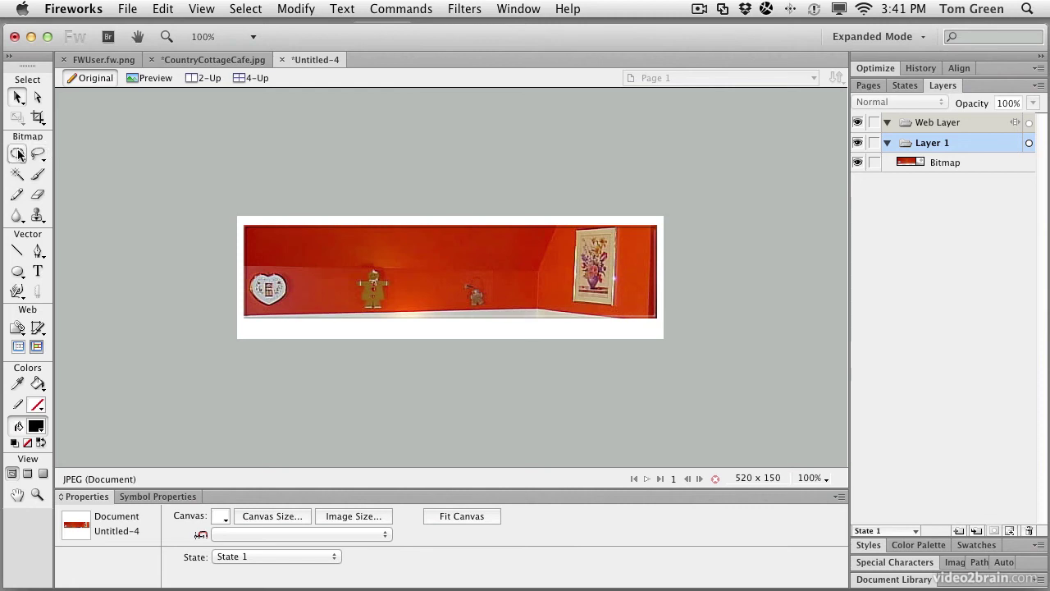
pyautogui.click(18, 154)
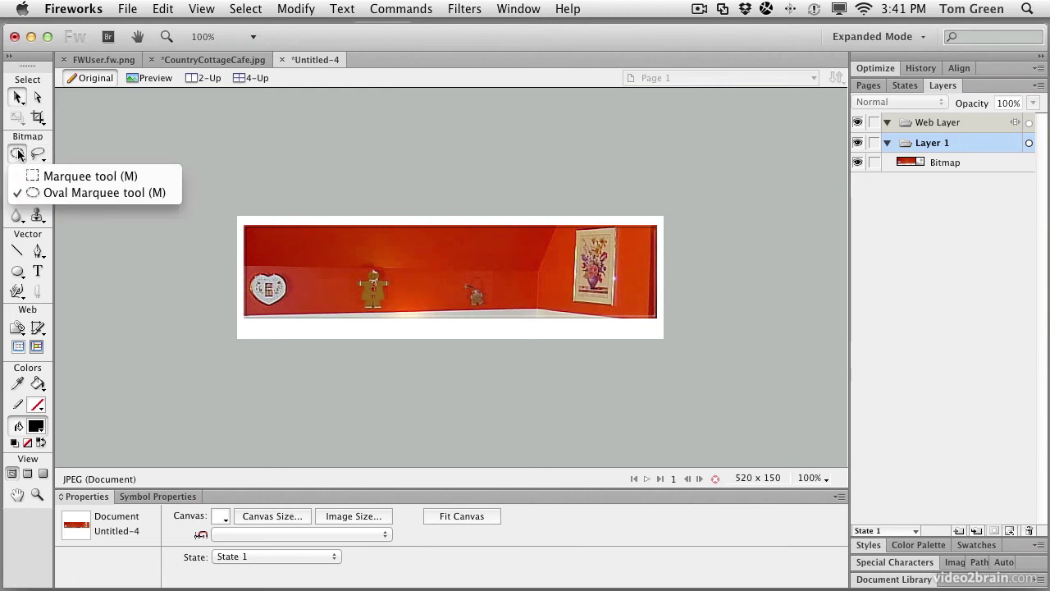
pyautogui.click(50, 193)
pyautogui.moveTo(247, 315); pyautogui.dragTo(656, 333)
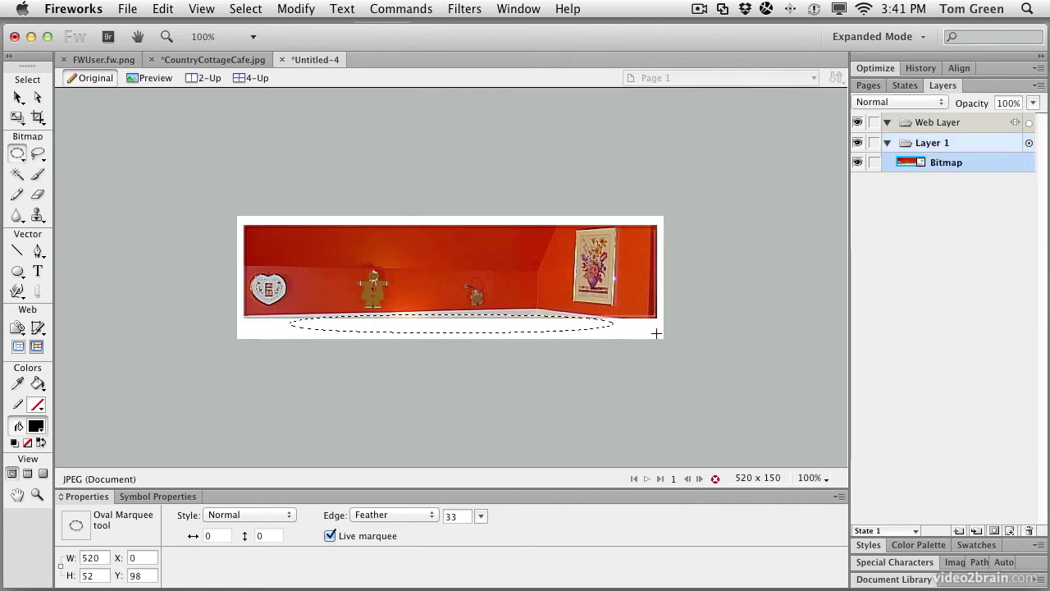
# Step: Fill the oval selection with soft grey using the Paint Bucket
pyautogui.click(38, 385)
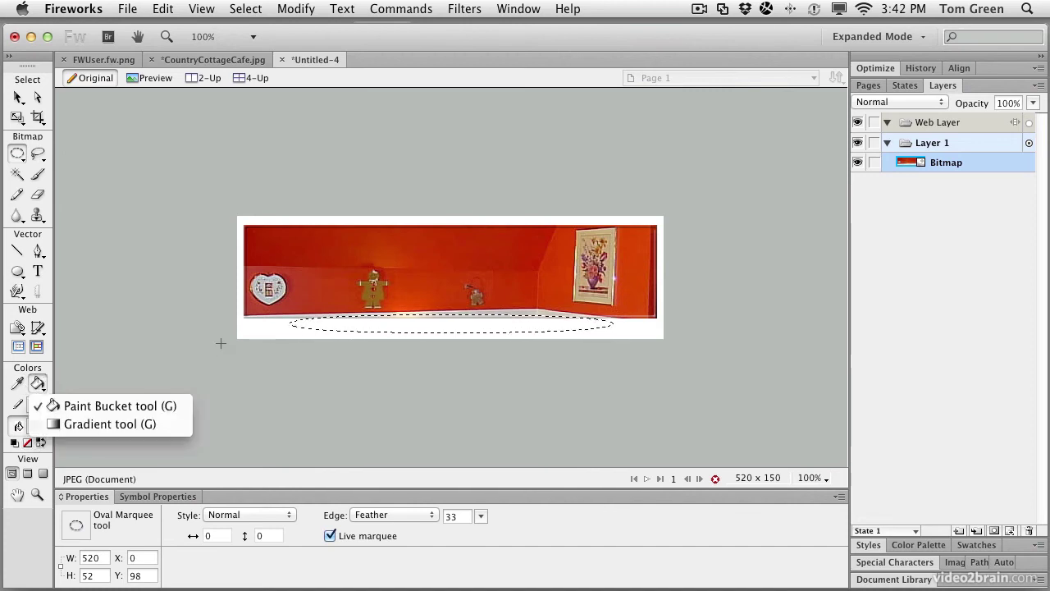
pyautogui.click(82, 407)
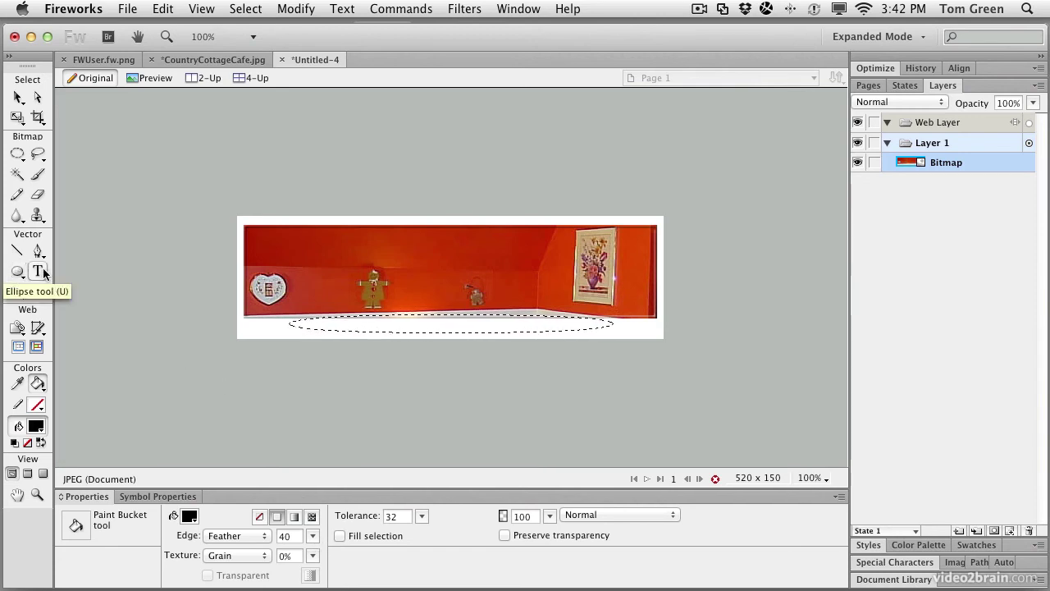
pyautogui.click(424, 318)
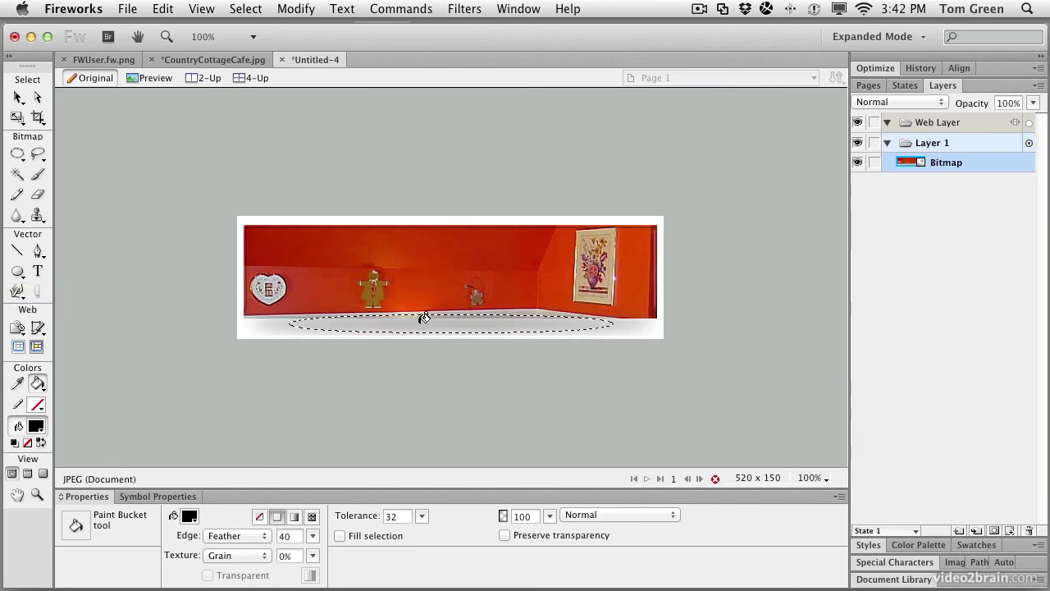
# Step: Deselect, then undo to restore the empty oval marquee without the grey fill
pyautogui.click(20, 97)
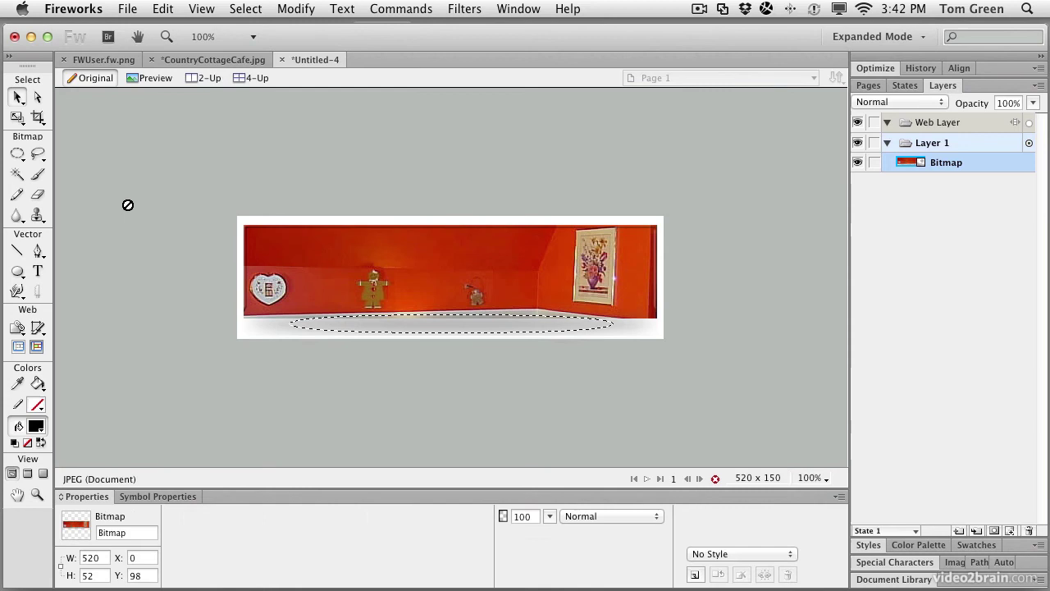
pyautogui.click(244, 9)
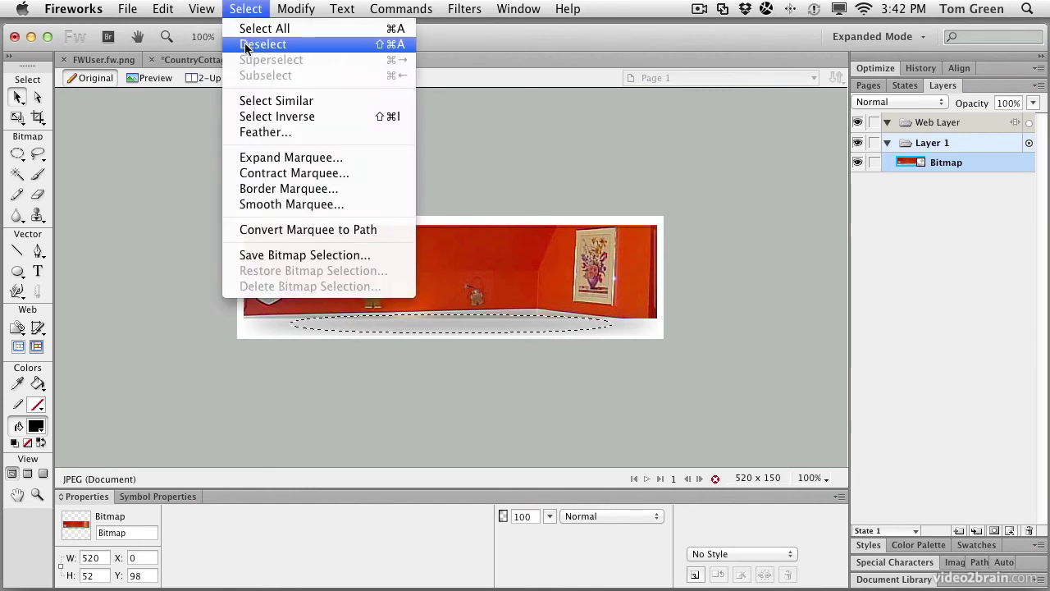
pyautogui.click(245, 44)
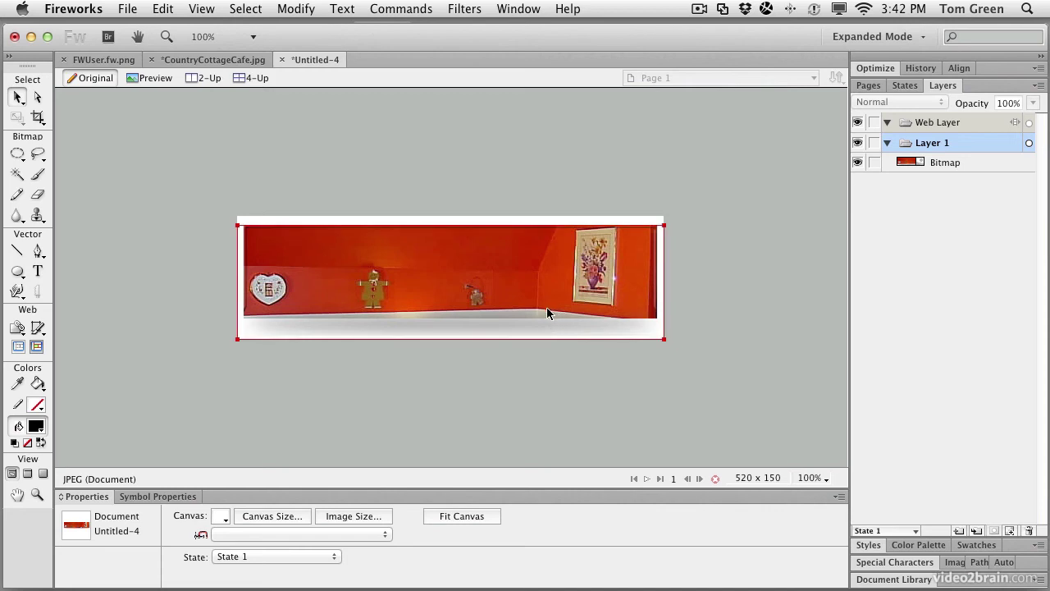
pyautogui.click(499, 305)
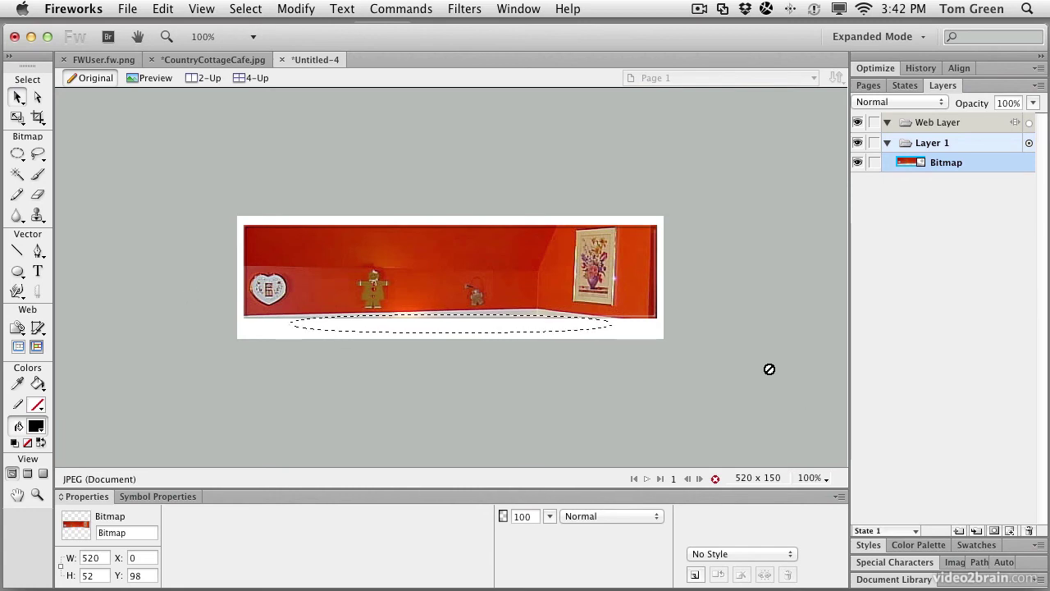
# Step: Add a new bitmap layer, fill the oval with soft grey on it, and clear the marquee
pyautogui.click(1011, 532)
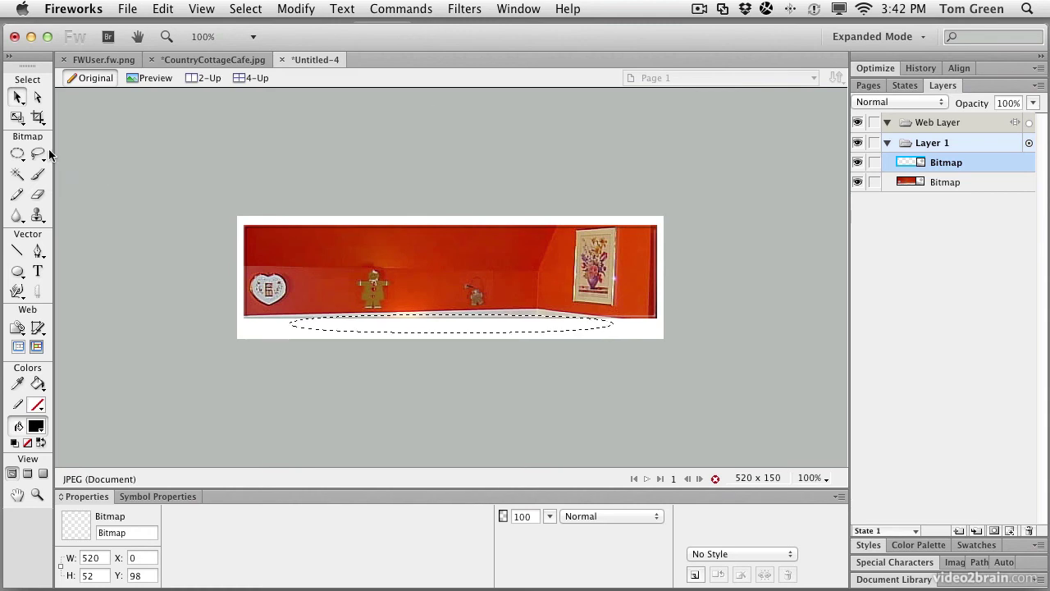
pyautogui.click(42, 383)
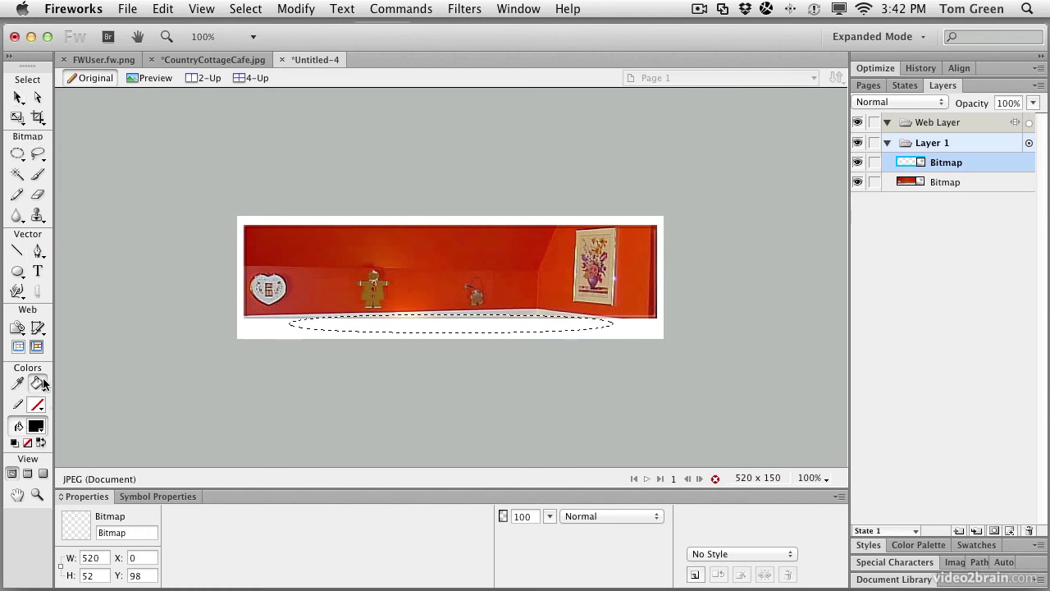
pyautogui.click(441, 318)
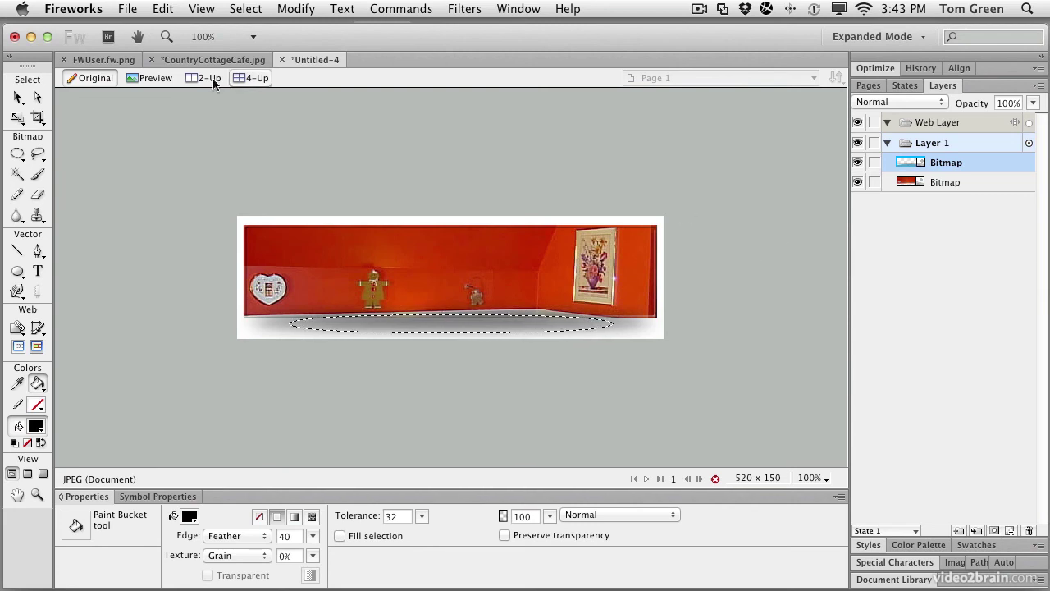
pyautogui.click(17, 99)
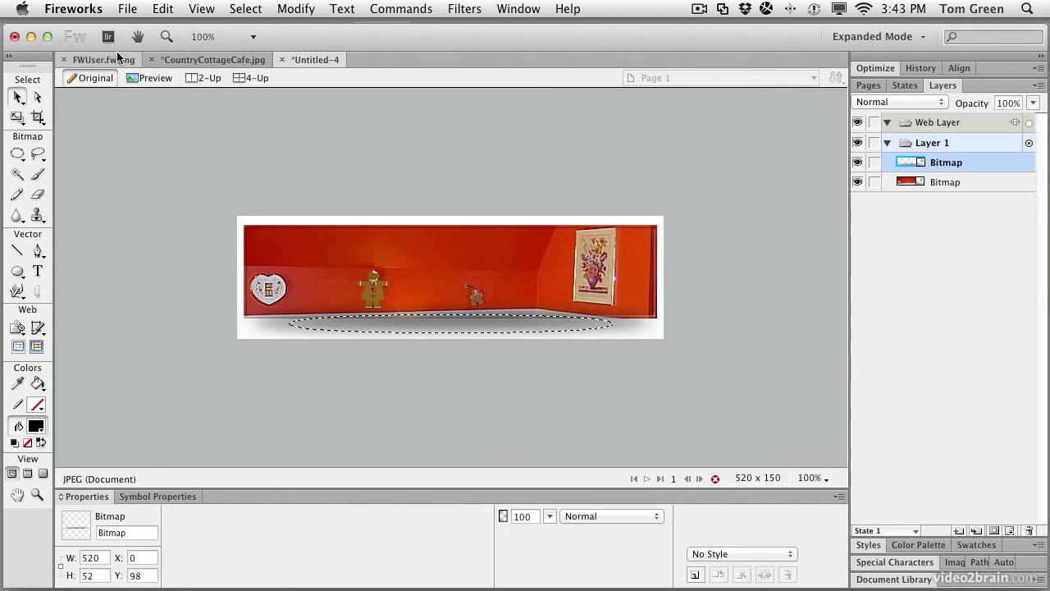
pyautogui.click(244, 9)
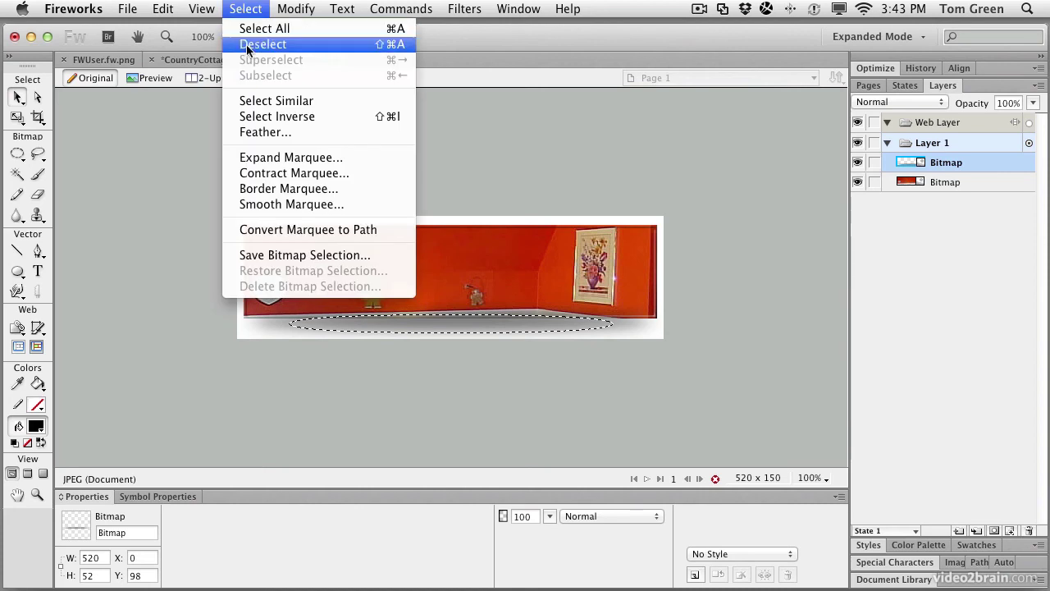
pyautogui.click(246, 44)
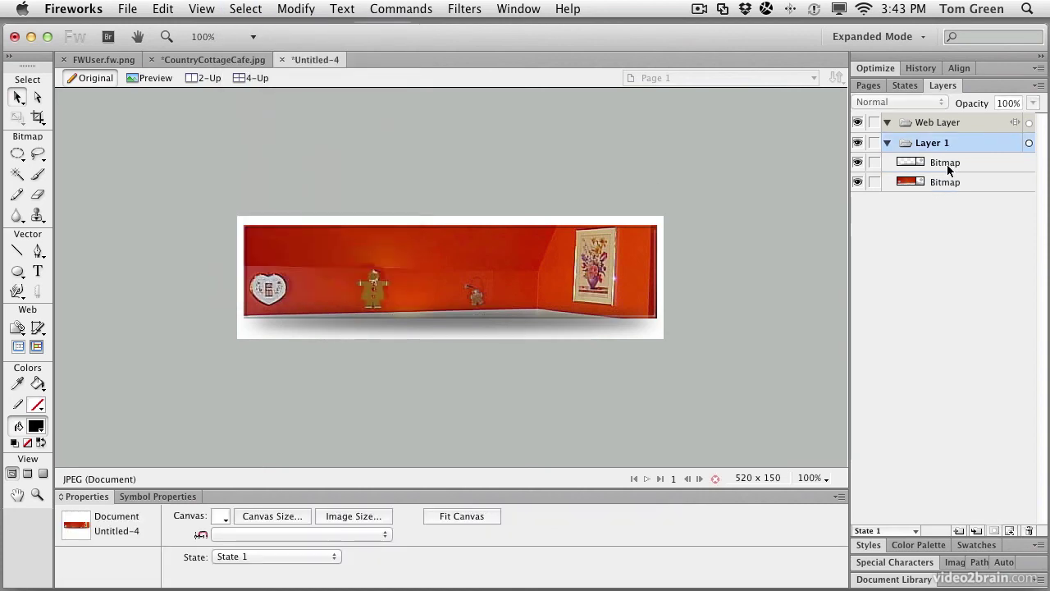
# Step: Move the shadow bitmap layer below the photo bitmap and check the bevelled photo
pyautogui.moveTo(948, 164); pyautogui.dragTo(943, 190)
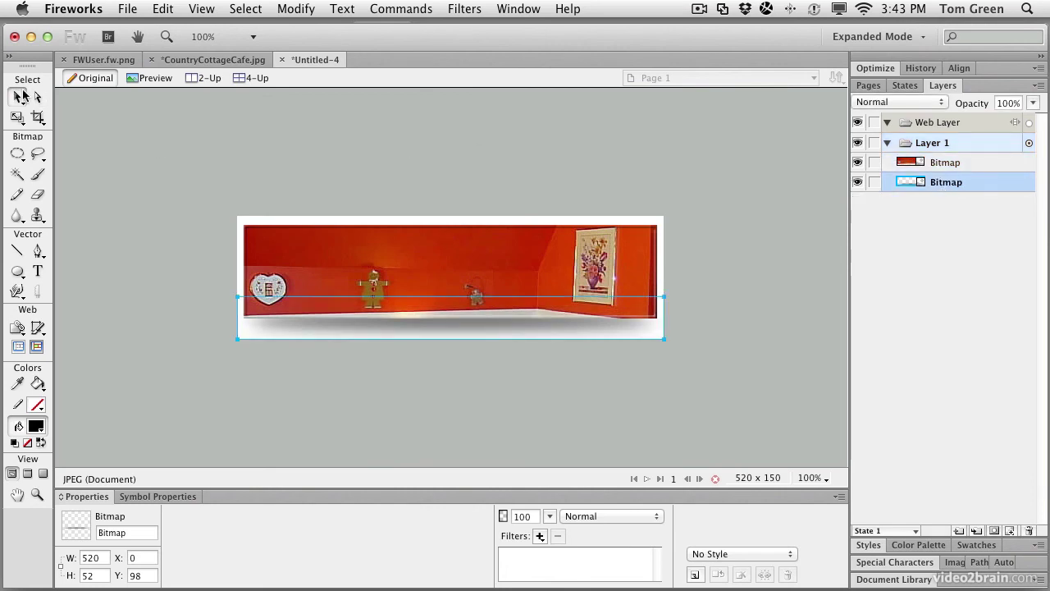
pyautogui.click(227, 177)
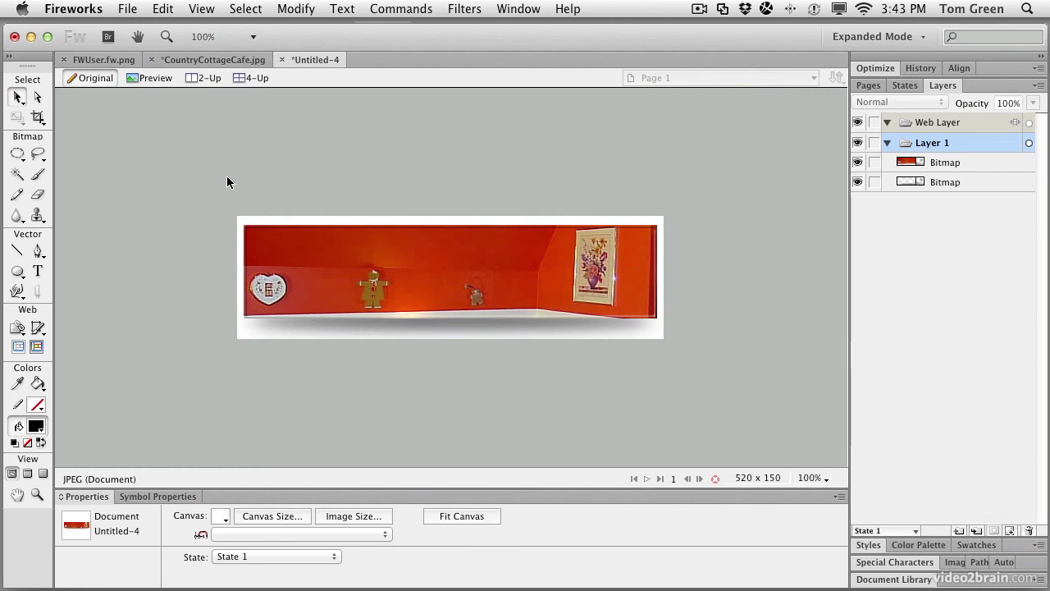
pyautogui.click(401, 250)
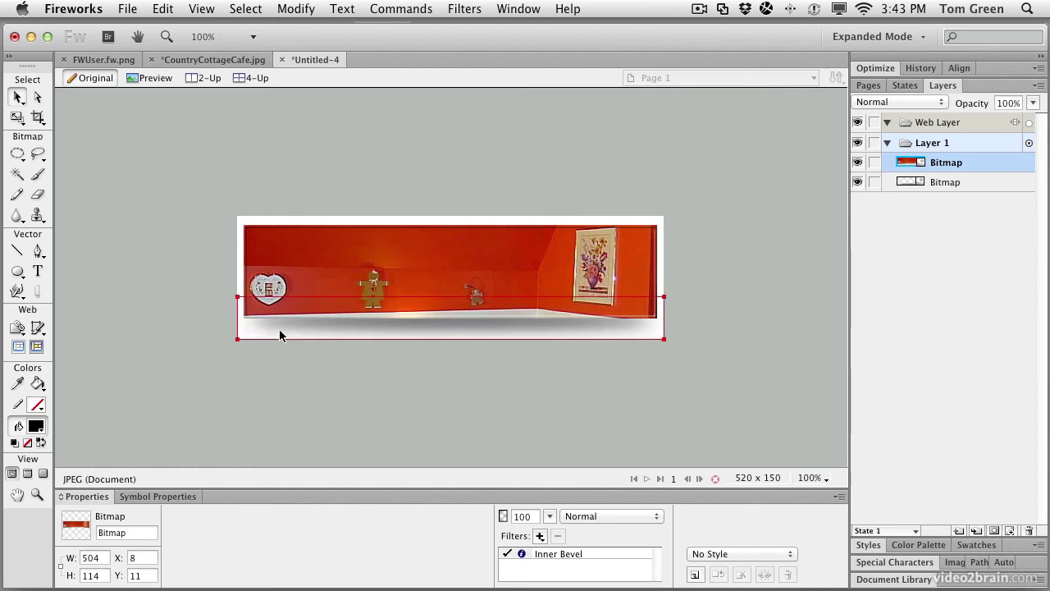
pyautogui.press('super+d')
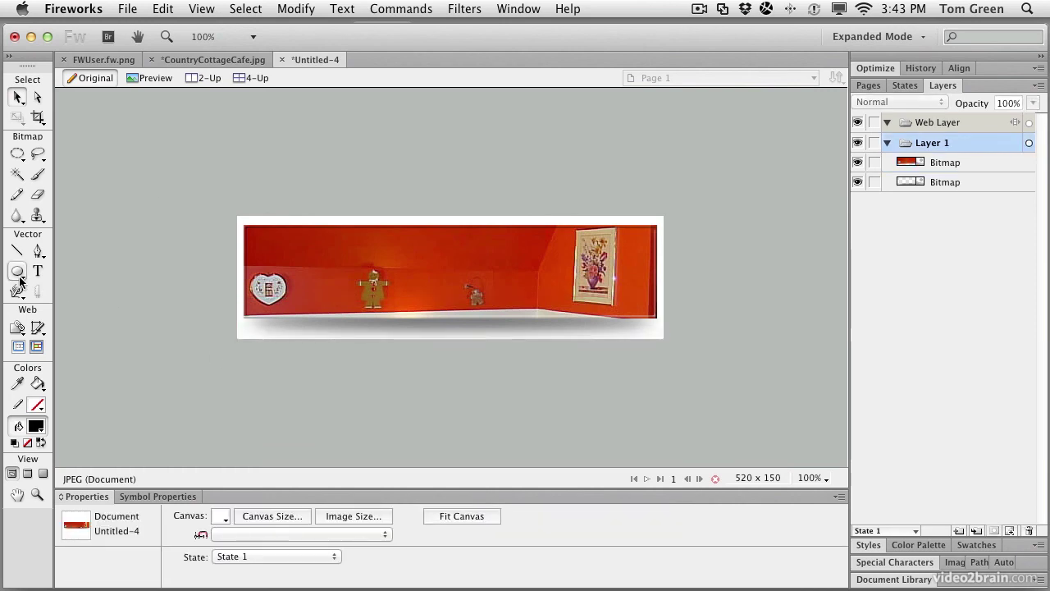